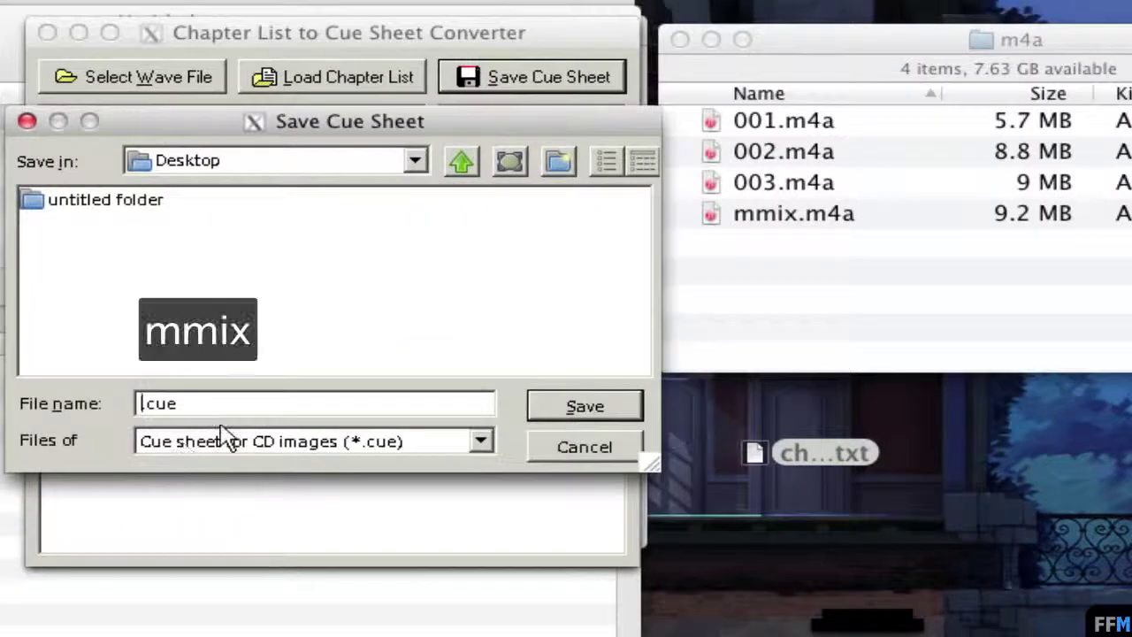
Step: Save the cue sheet as mmix.cue on the Desktop and place the file below chap.txt
{"action": "type", "text": "mmix"}
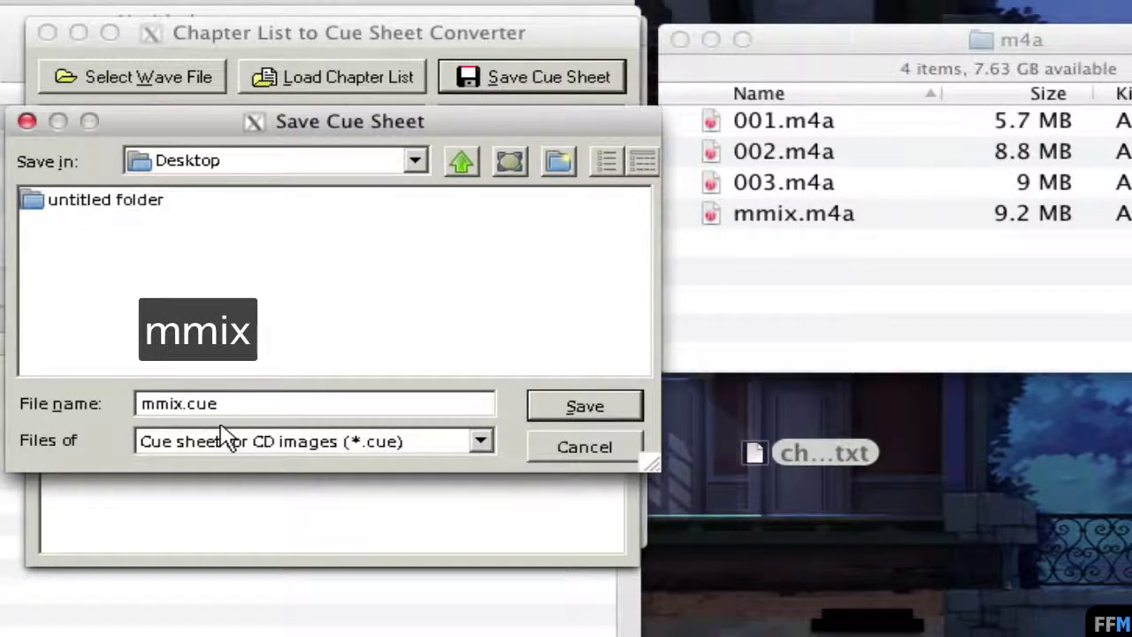
{"action": "left_click", "coordinate": [619, 406]}
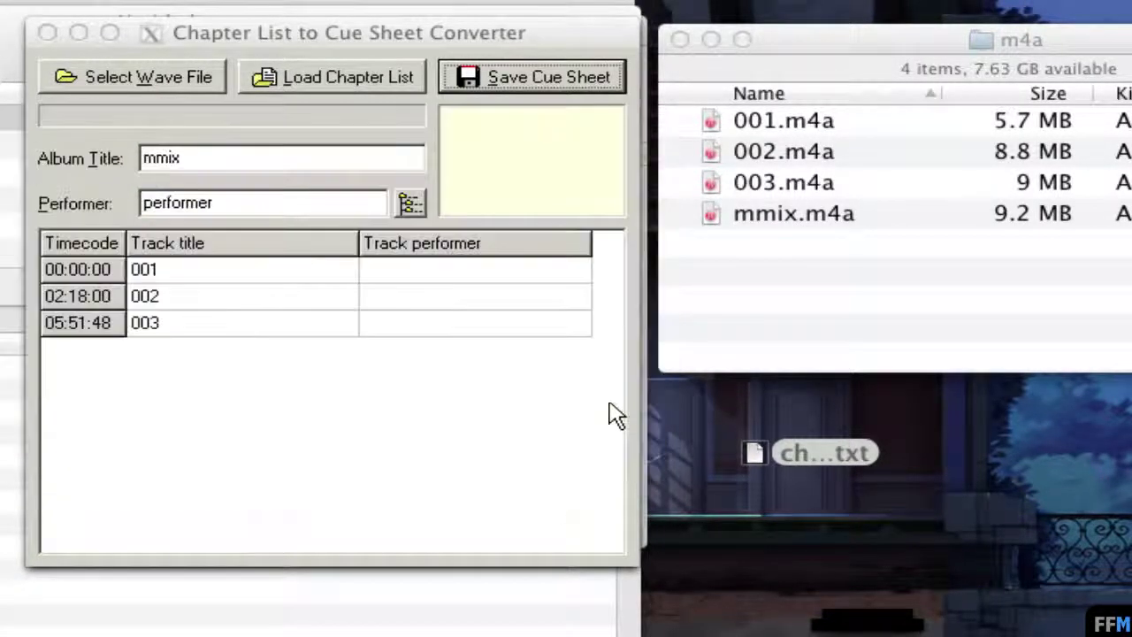
{"action": "left_click_drag", "start_coordinate": [787, 576], "coordinate": [795, 494]}
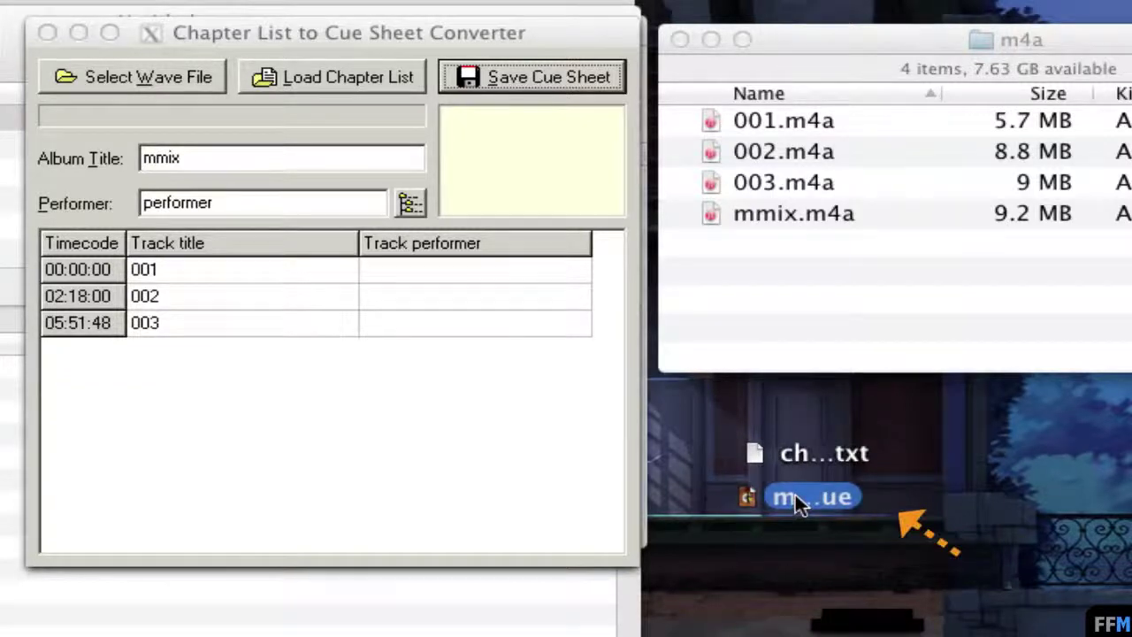
Step: Switch to TextEdit and open mmix.cue from the Desktop
{"action": "left_click", "coordinate": [1006, 537]}
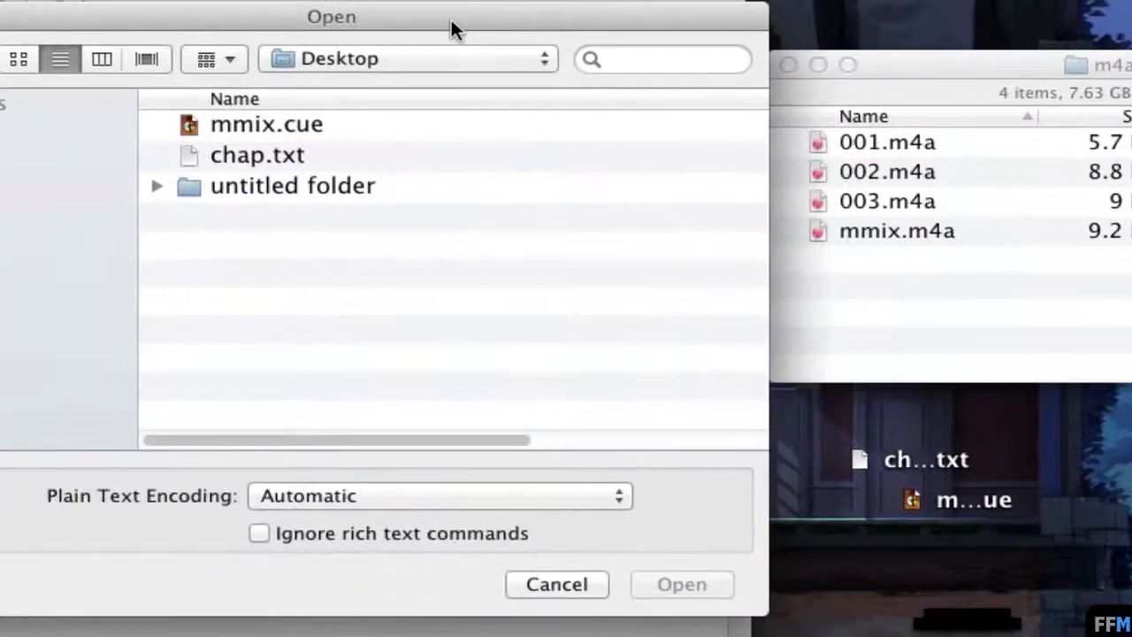
{"action": "left_click", "coordinate": [338, 124]}
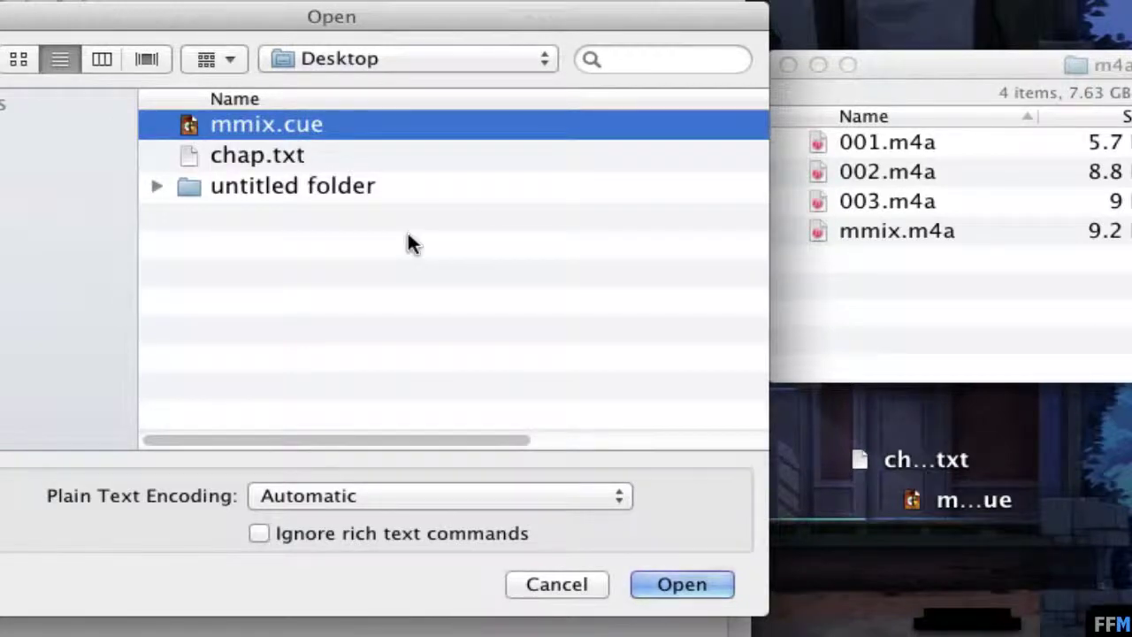
{"action": "left_click", "coordinate": [707, 589]}
Step: Delete the PREGAP line from track 01 of the cue sheet, leaving no blank line in its place
{"action": "left_click_drag", "start_coordinate": [331, 157], "coordinate": [131, 155]}
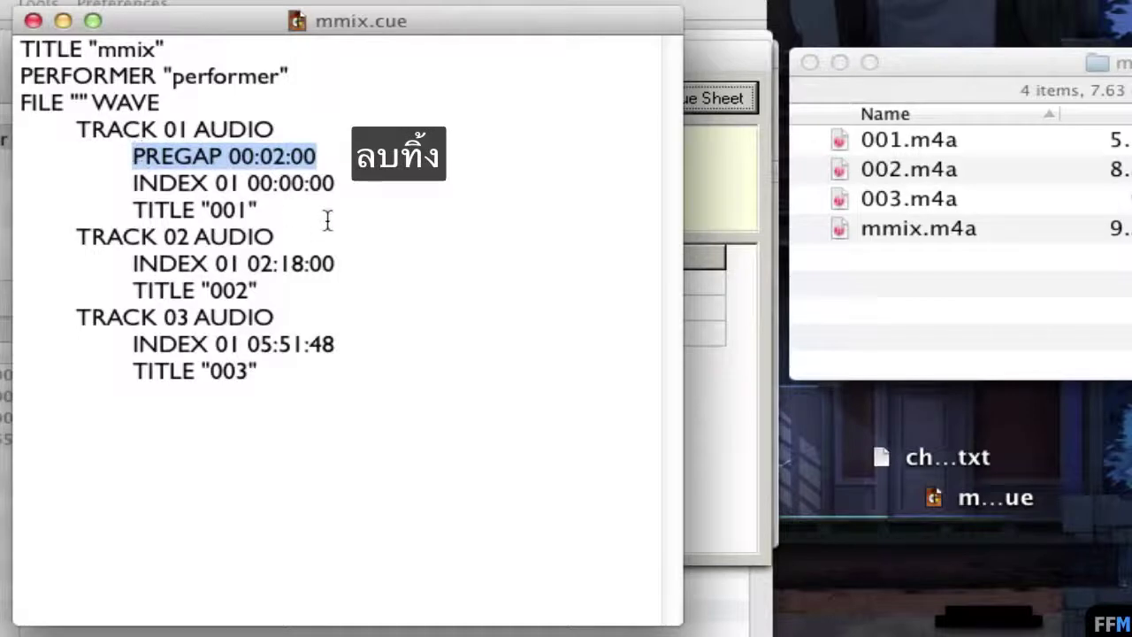
{"action": "key", "text": "BackSpace"}
{"action": "key", "text": "BackSpace"}
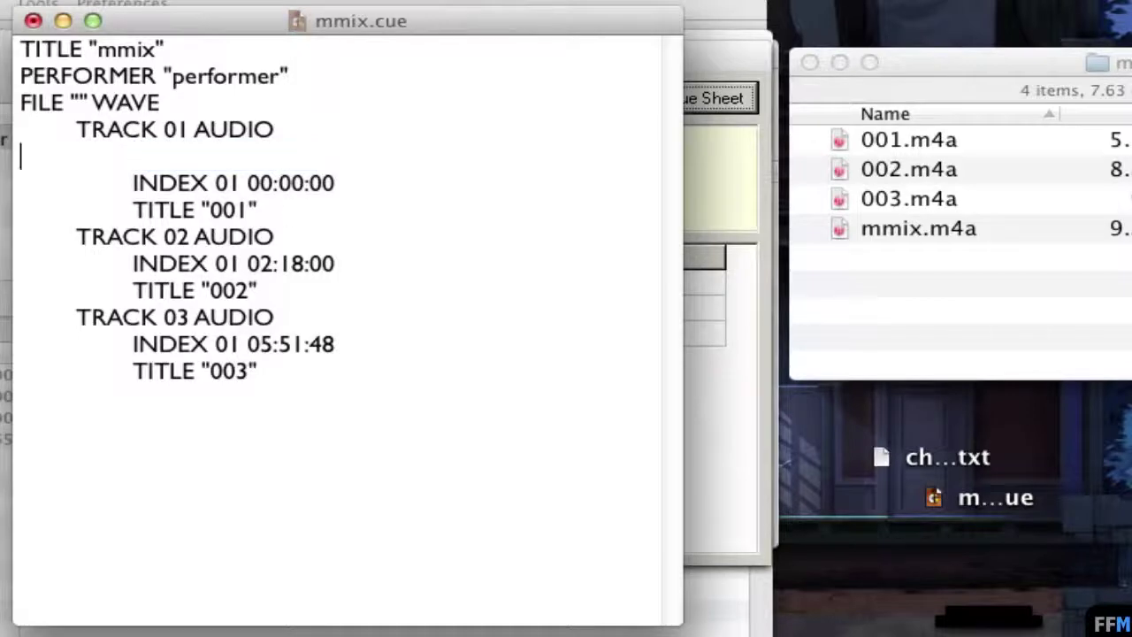
{"action": "key", "text": "BackSpace"}
Step: Set the FILE line to "mmix.m4a" with the type M4A, and save and close the cue sheet
{"action": "type", "text": "mm"}
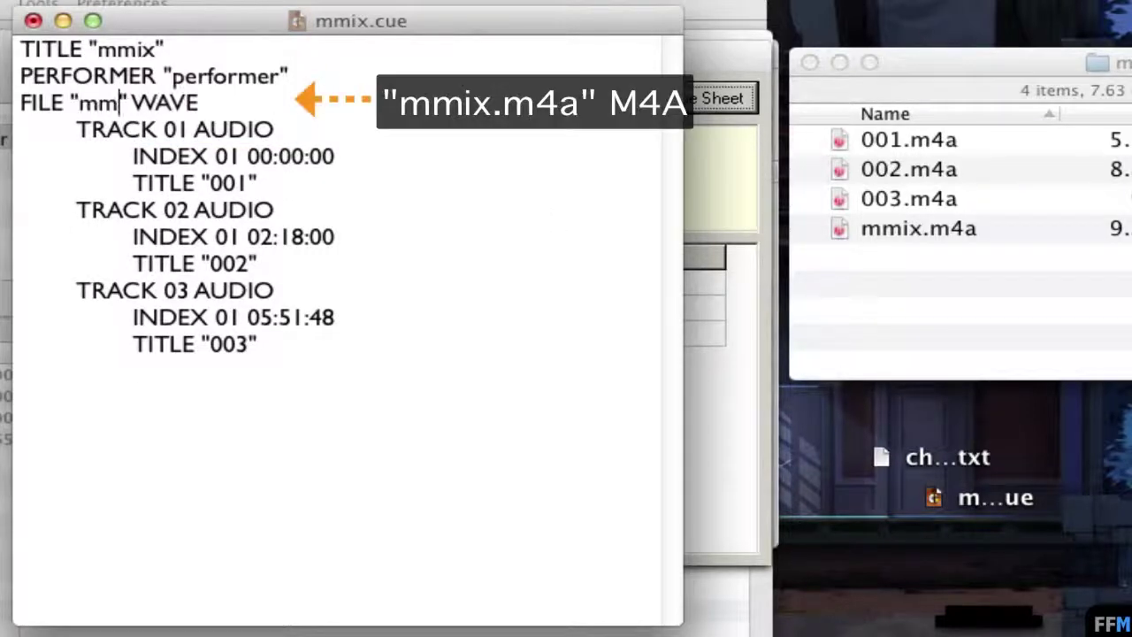
{"action": "type", "text": "ix.m4a"}
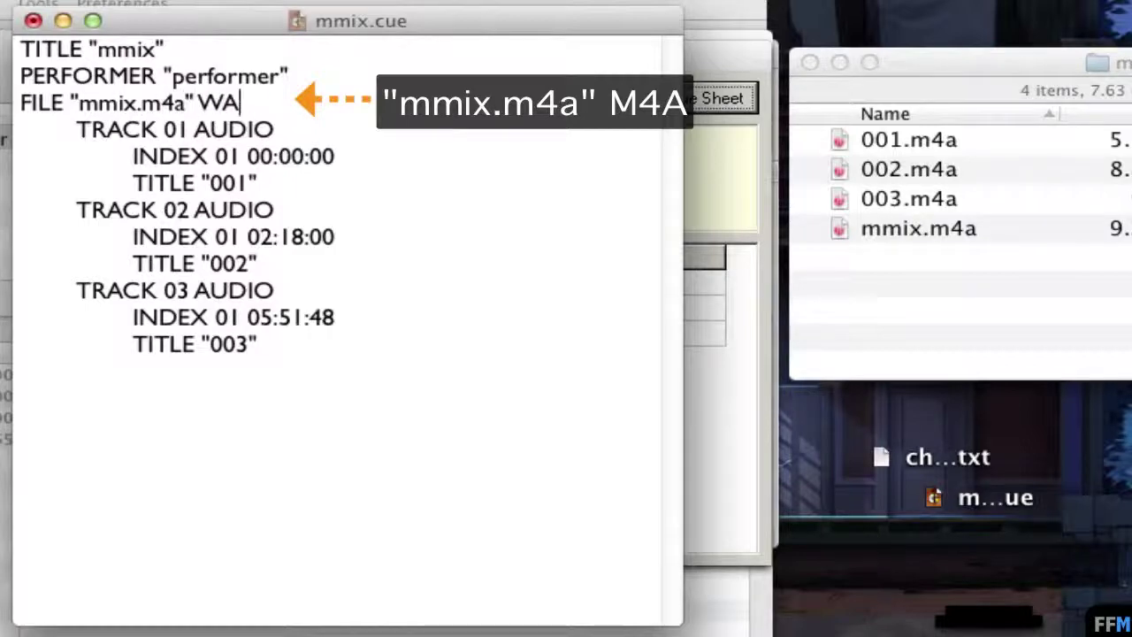
{"action": "key", "text": "BackSpace"}
{"action": "key", "text": "BackSpace"}
{"action": "type", "text": "M4A"}
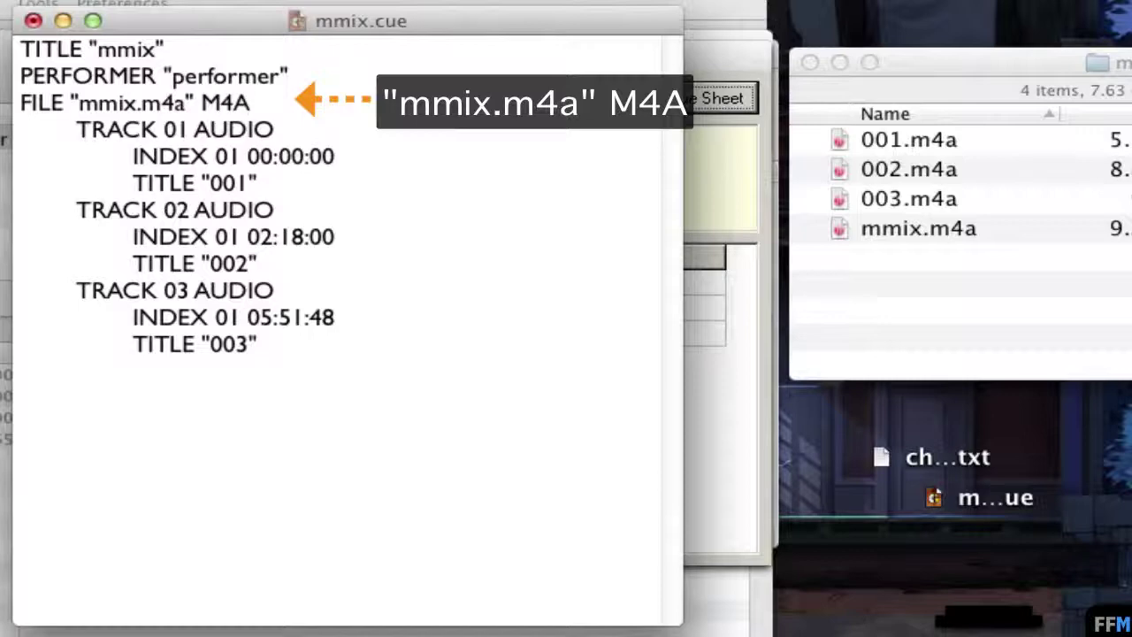
{"action": "key", "text": "super+s"}
{"action": "left_click", "coordinate": [33, 21]}
Step: Move mmix.cue from the Desktop into the m4a folder and load it into the Cog playlist
{"action": "left_click_drag", "start_coordinate": [989, 497], "coordinate": [950, 276]}
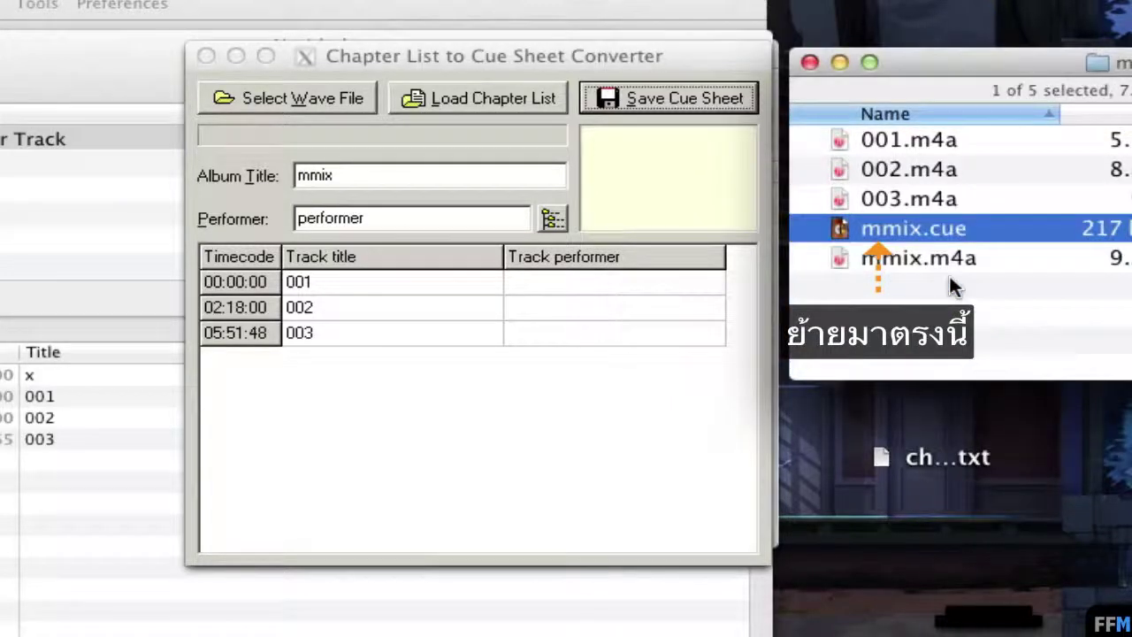
{"action": "left_click", "coordinate": [949, 276]}
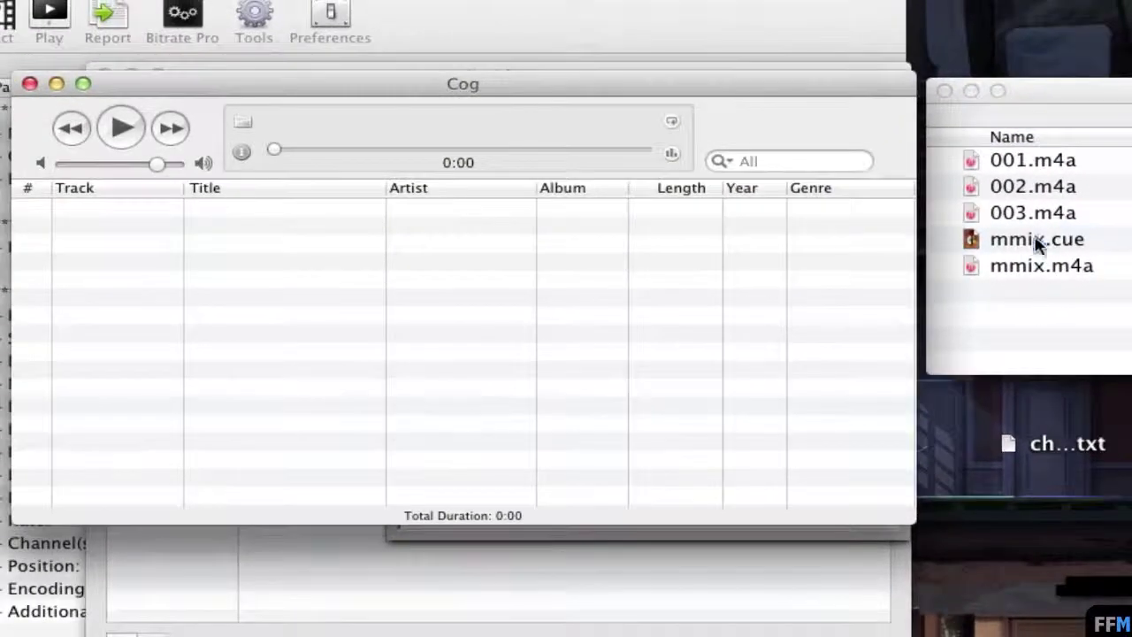
{"action": "left_click_drag", "start_coordinate": [968, 241], "coordinate": [607, 293]}
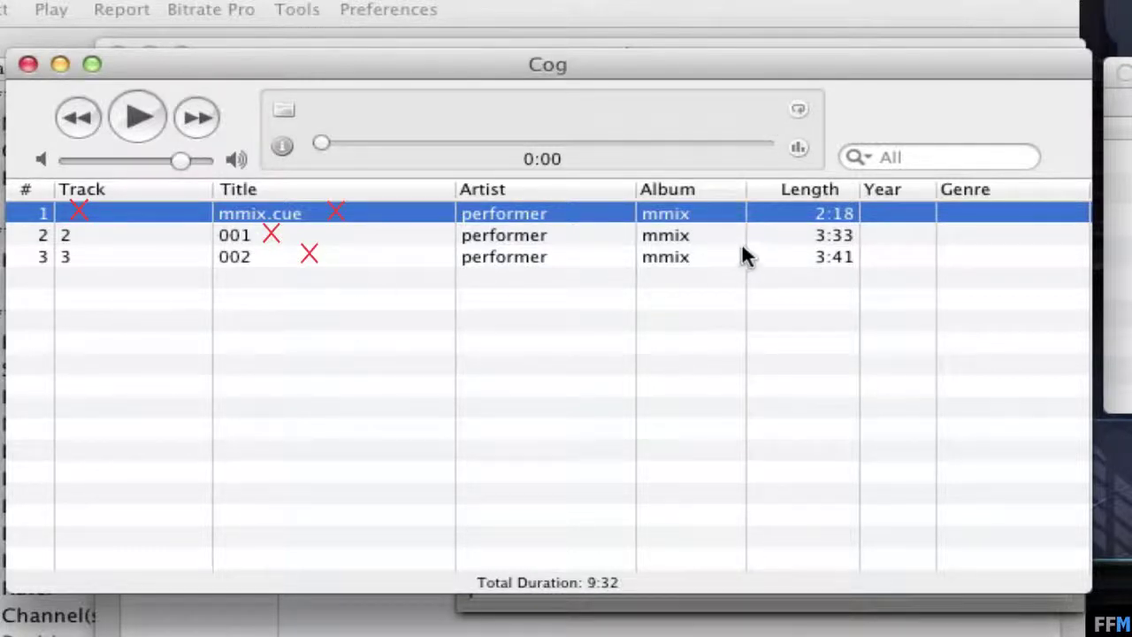
Step: Remove all the loaded tracks from the Cog playlist
{"action": "left_click", "coordinate": [319, 280]}
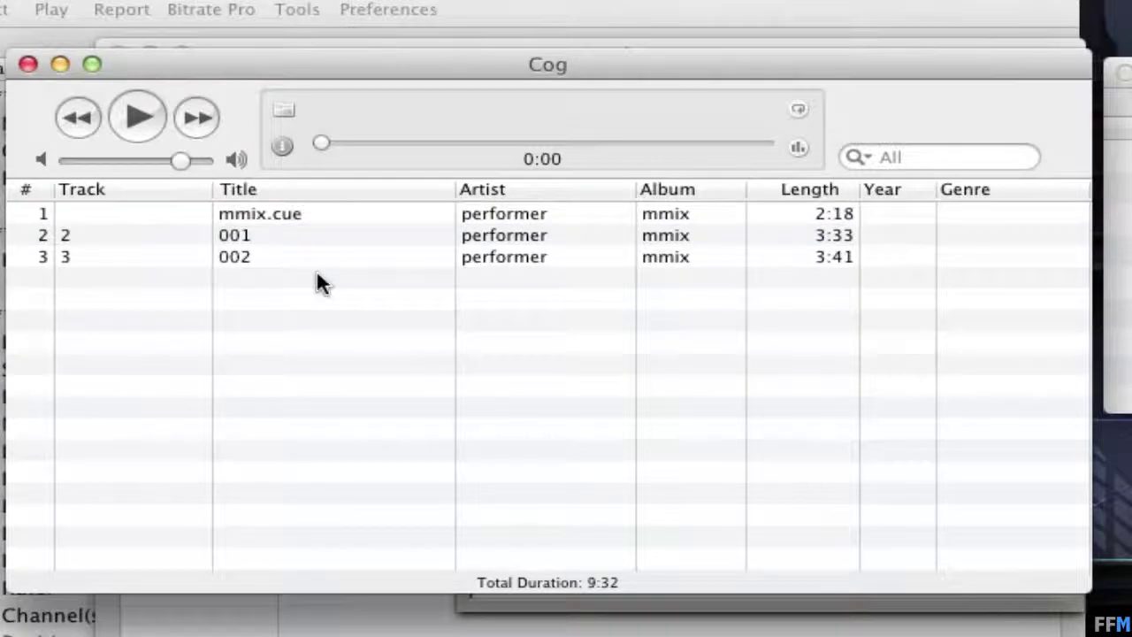
{"action": "key", "text": "super+a"}
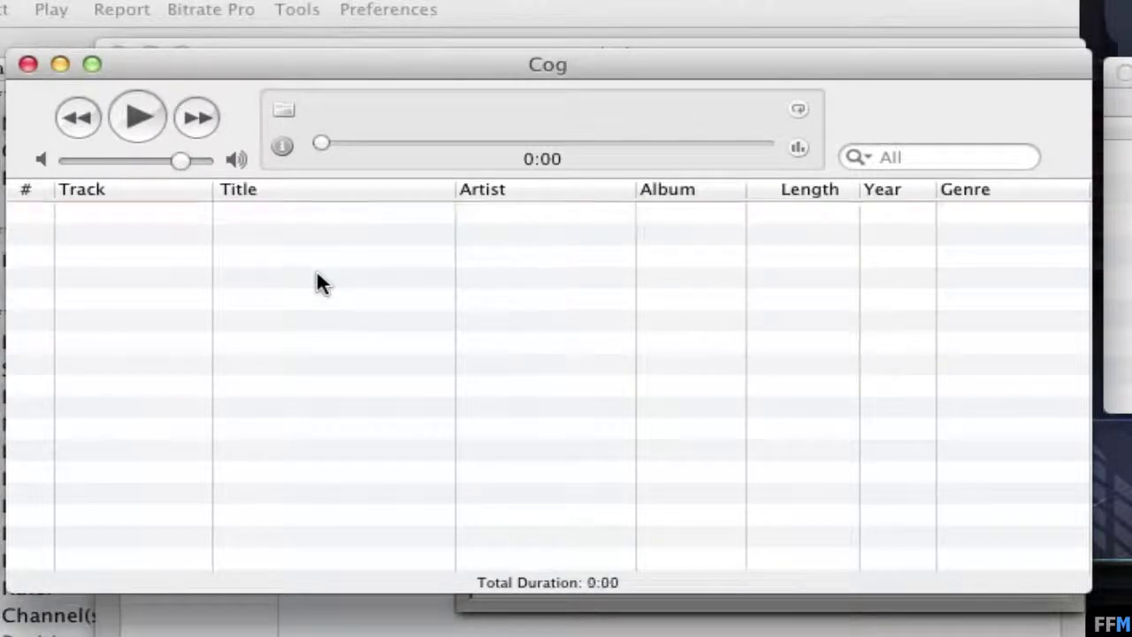
{"action": "key", "text": "BackSpace"}
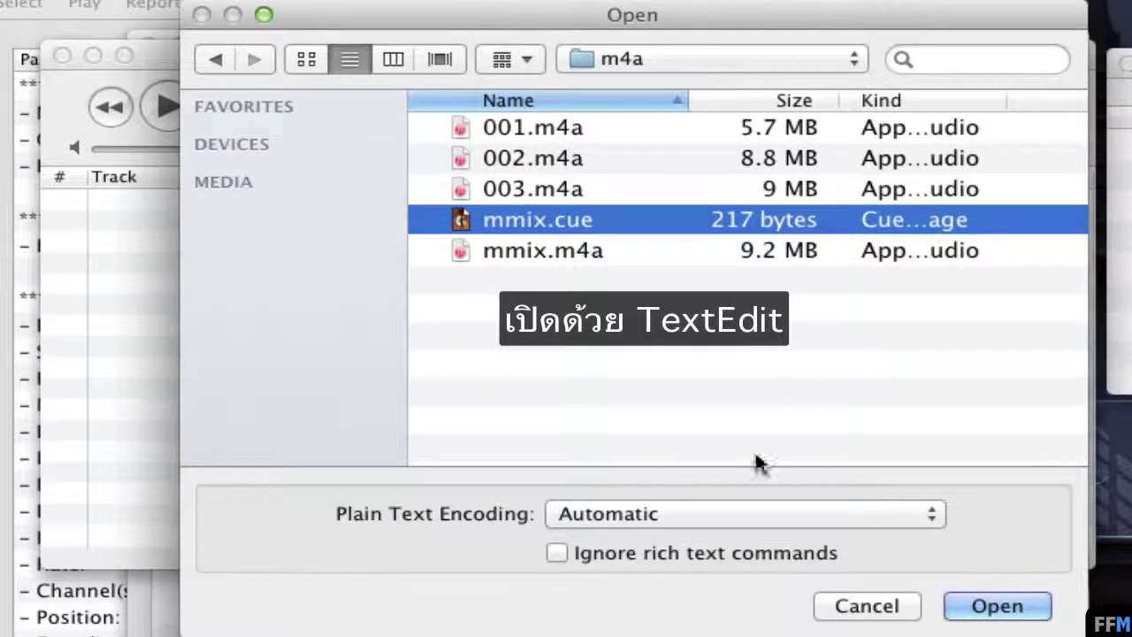
Step: Reopen mmix.cue in TextEdit, move the TITLE "001" line above track 01's INDEX line, and save and close the file
{"action": "left_click", "coordinate": [970, 609]}
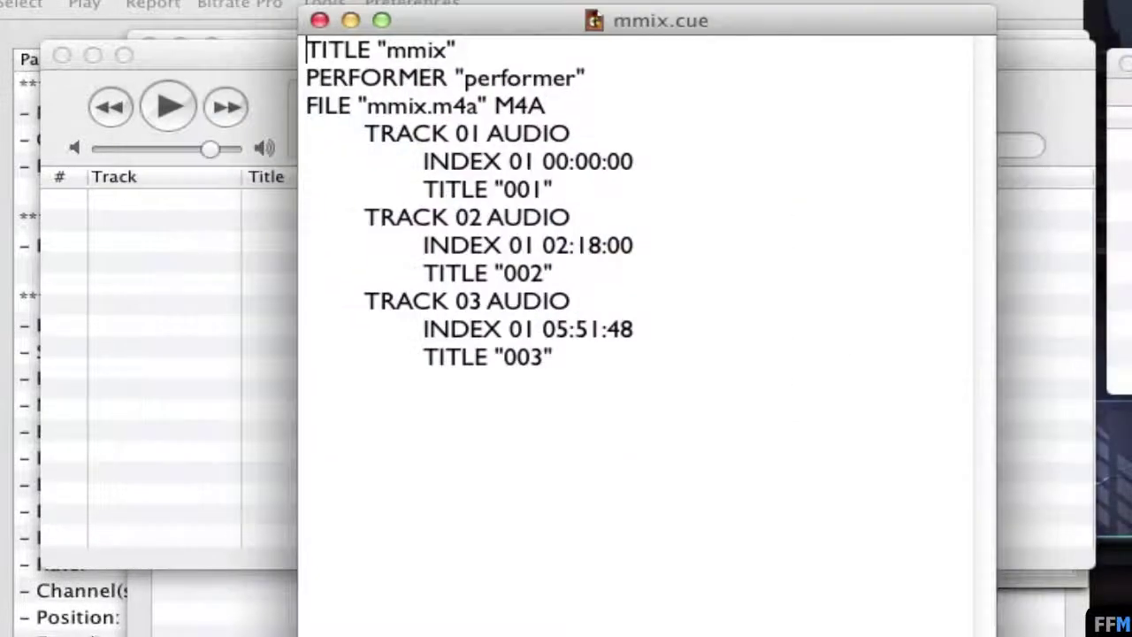
{"action": "left_click_drag", "start_coordinate": [556, 188], "coordinate": [422, 189]}
{"action": "key", "text": "super+c"}
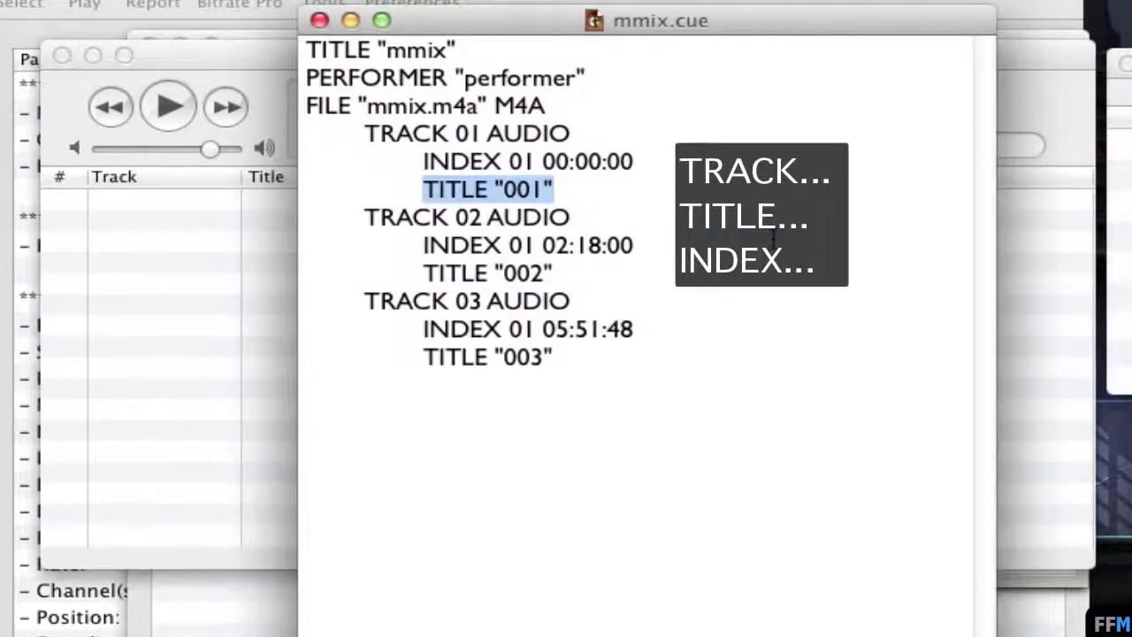
{"action": "key", "text": "BackSpace"}
{"action": "key", "text": "BackSpace"}
{"action": "key", "text": "BackSpace"}
{"action": "key", "text": "BackSpace"}
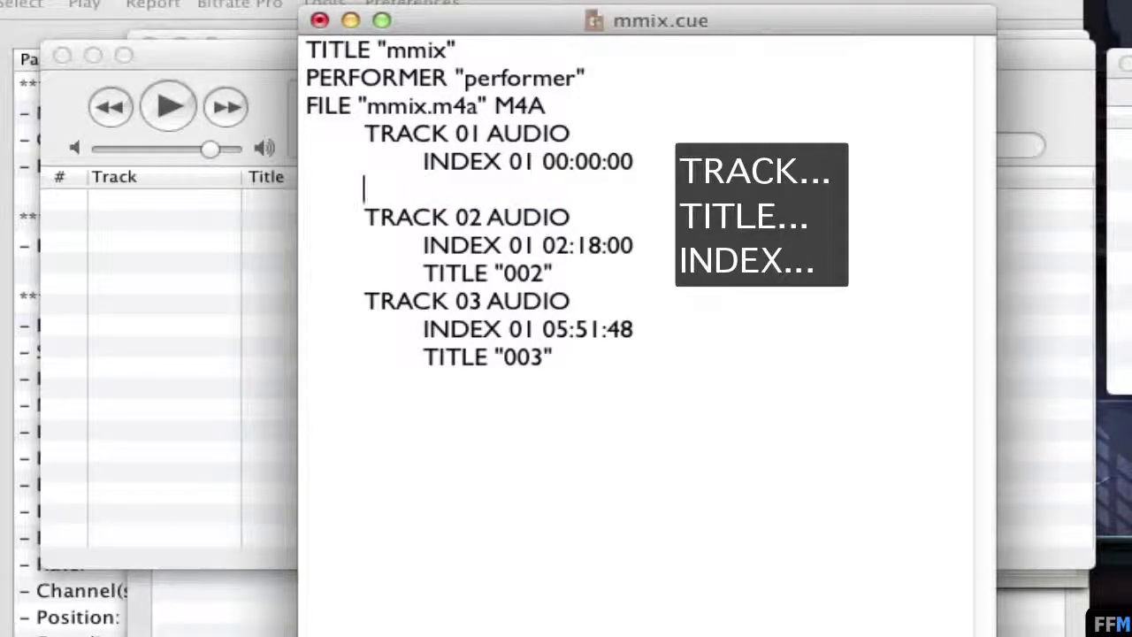
{"action": "left_click", "coordinate": [605, 133]}
{"action": "key", "text": "Return"}
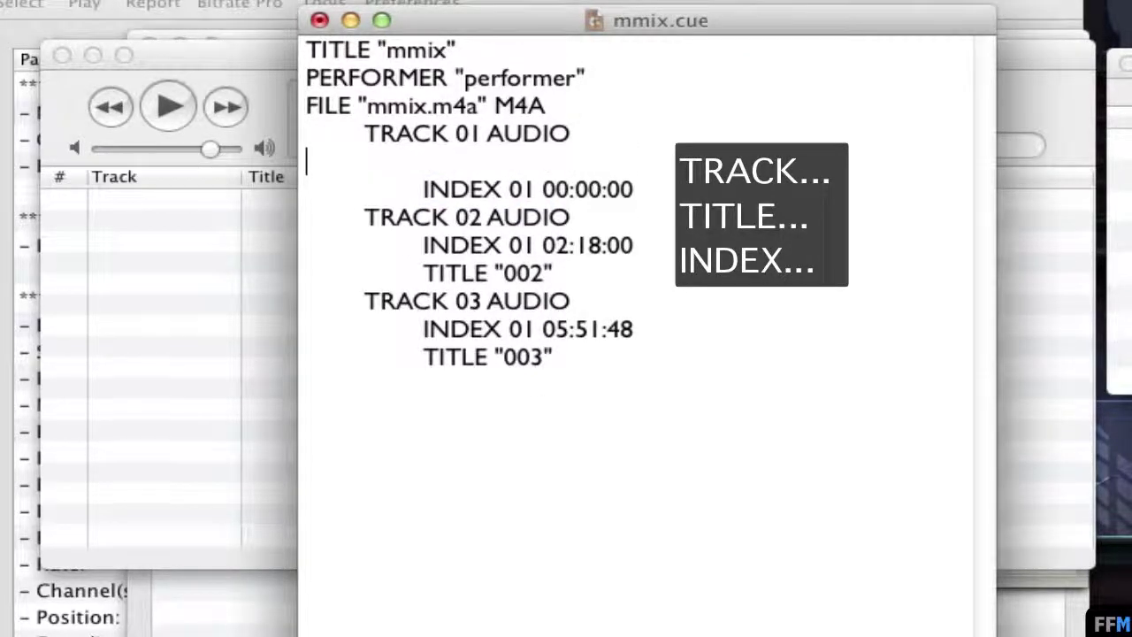
{"action": "key", "text": "super+v"}
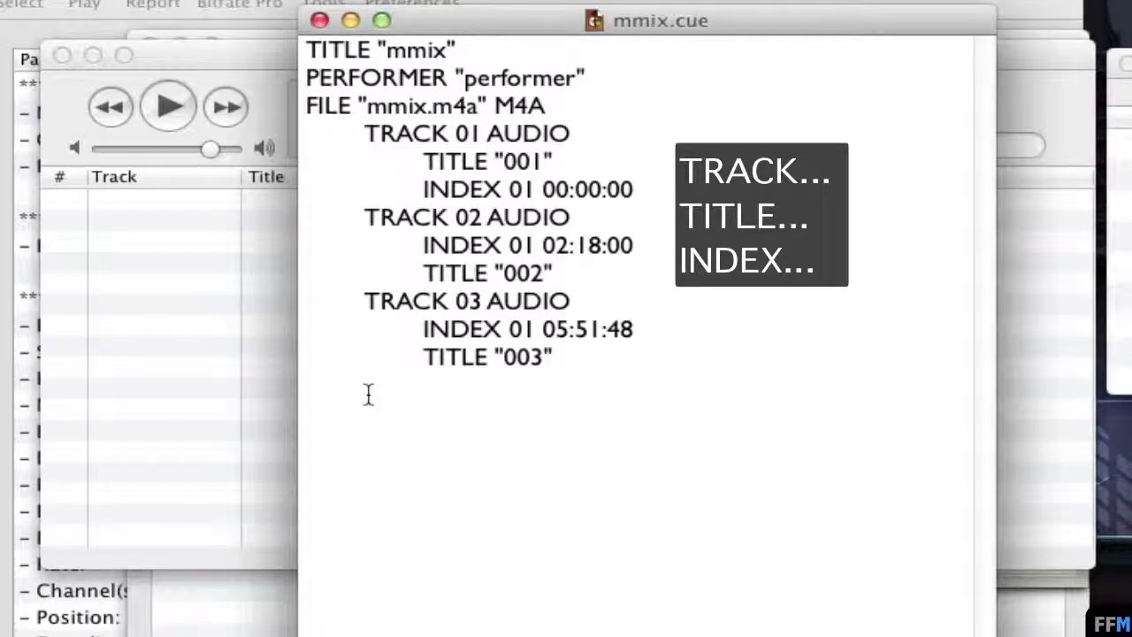
{"action": "left_click", "coordinate": [319, 19]}
Step: Load the edited mmix.cue into Cog, check each track's title, and play track 3
{"action": "left_click_drag", "start_coordinate": [318, 19], "coordinate": [634, 278]}
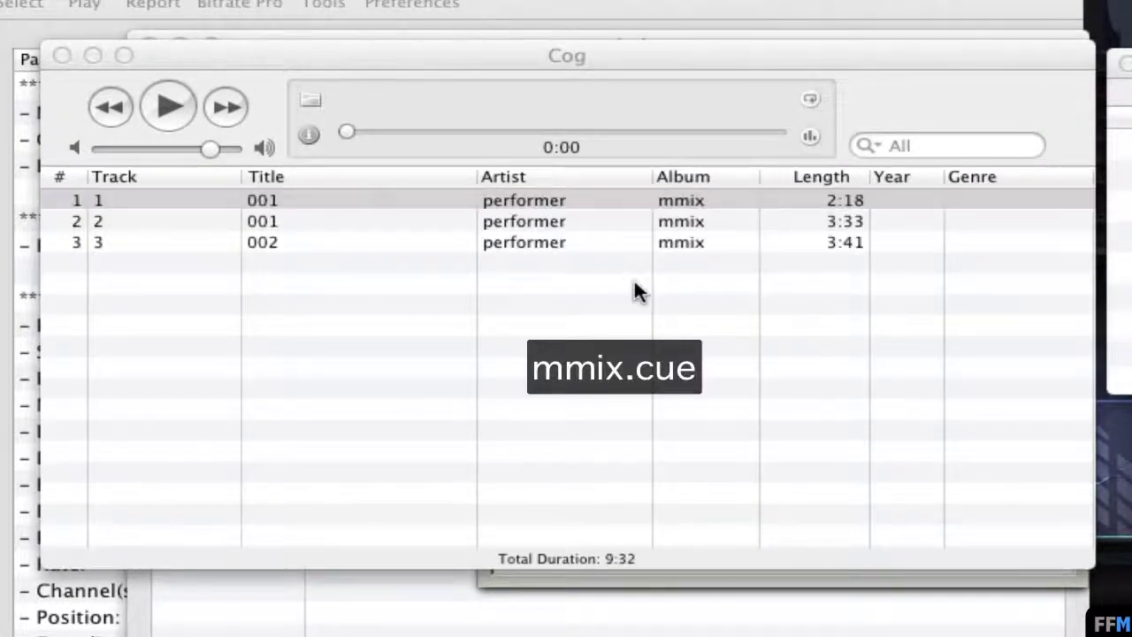
{"action": "left_click", "coordinate": [264, 203]}
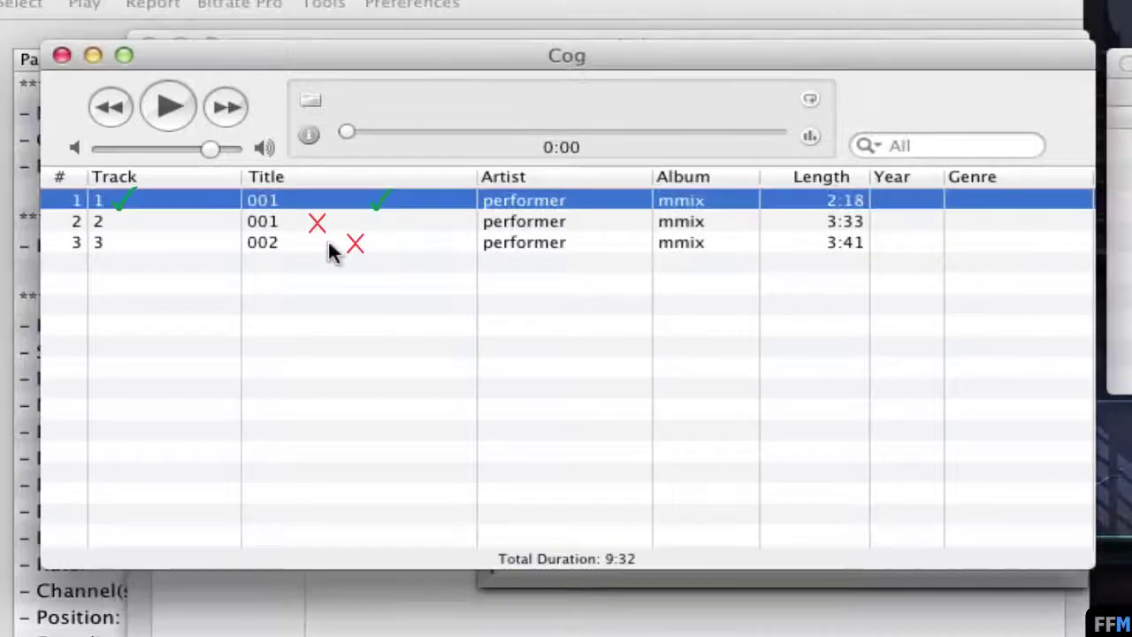
{"action": "left_click", "coordinate": [270, 222]}
{"action": "left_click", "coordinate": [270, 242]}
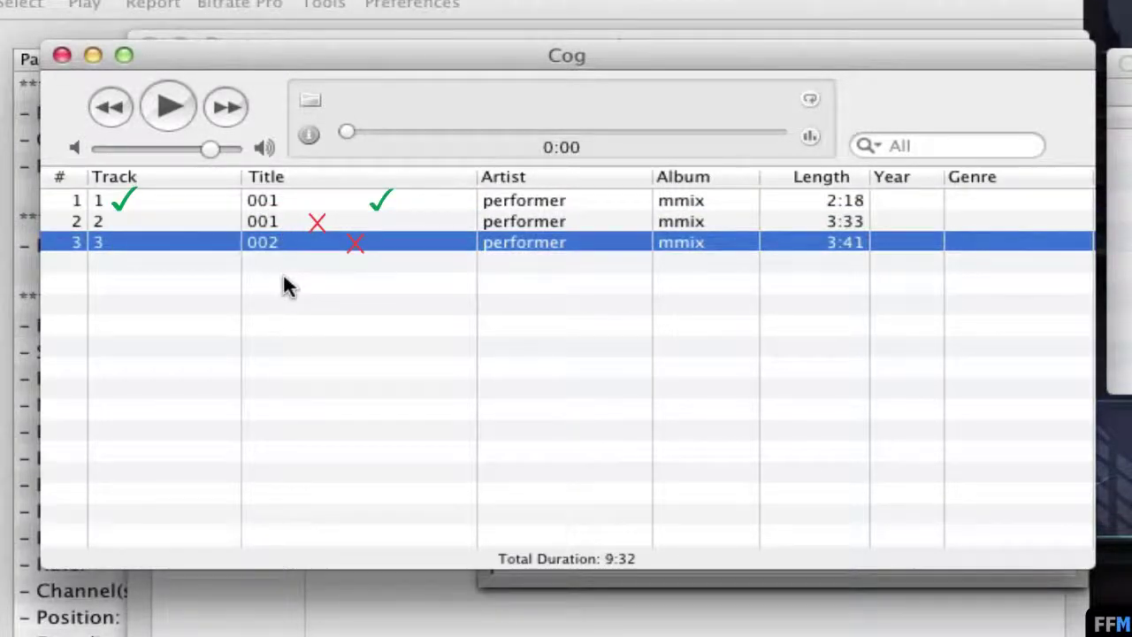
{"action": "key", "text": "Return"}
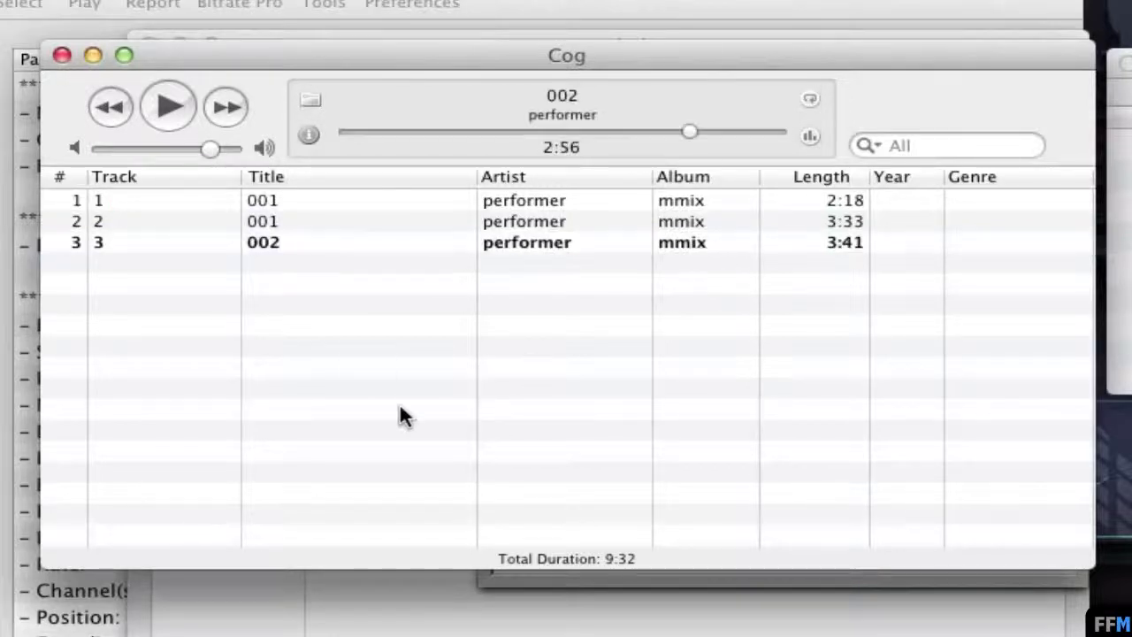
Step: Clear the reloaded mmix.cue tracks out of the playlist
{"action": "key", "text": "super+a"}
{"action": "key", "text": "Delete"}
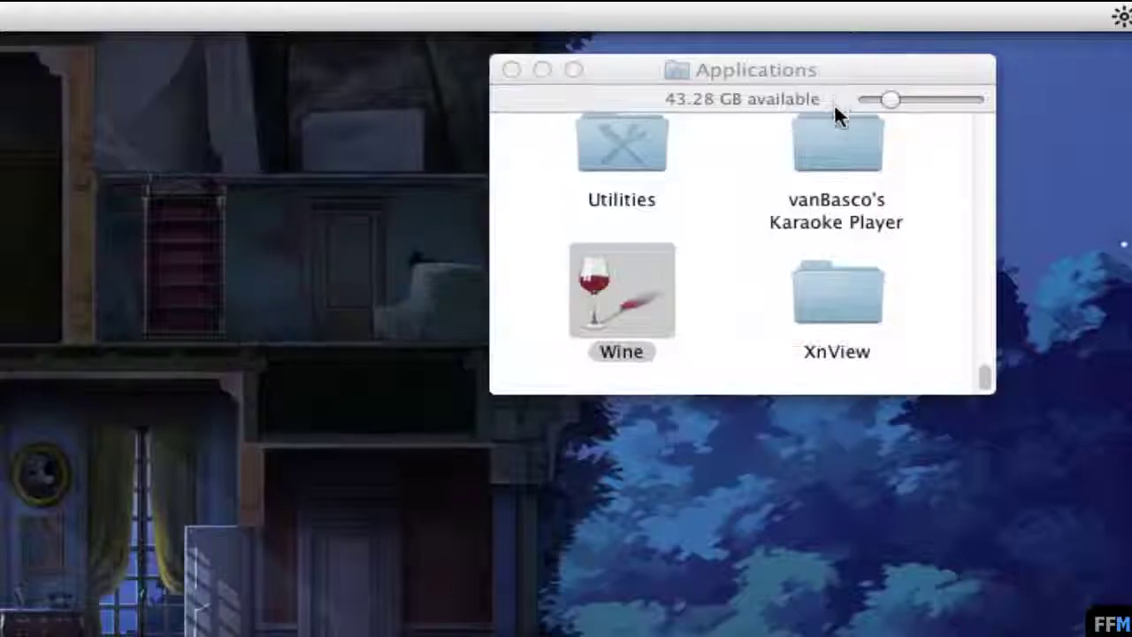
Step: Launch Wine from the Applications folder and close its version information window
{"action": "right_click", "coordinate": [663, 296]}
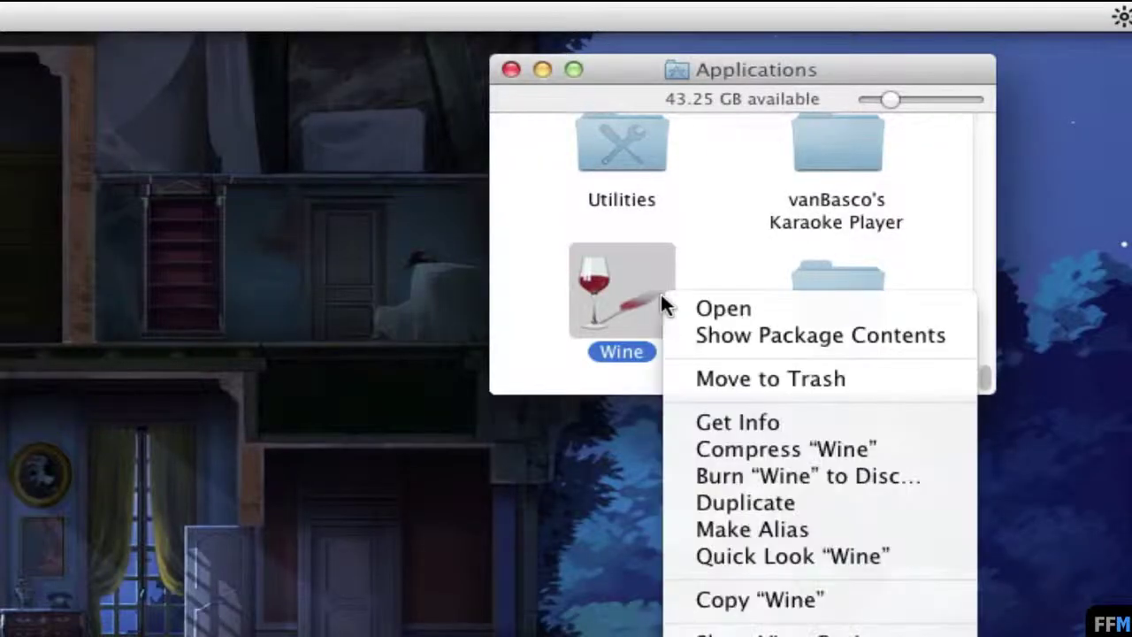
{"action": "left_click", "coordinate": [675, 307]}
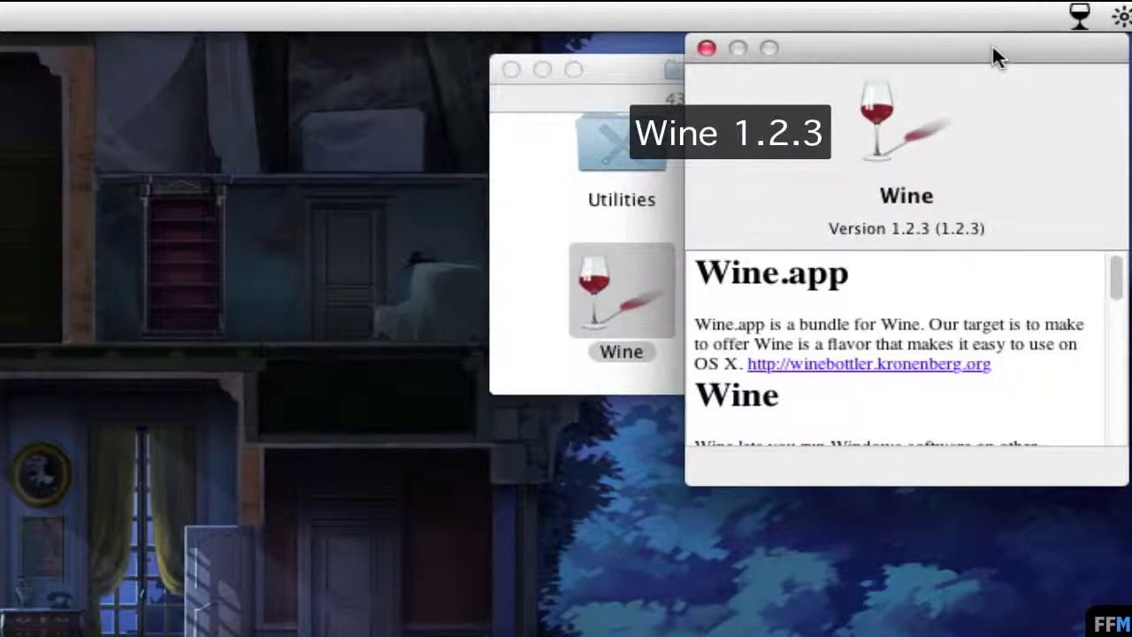
{"action": "left_click", "coordinate": [709, 52]}
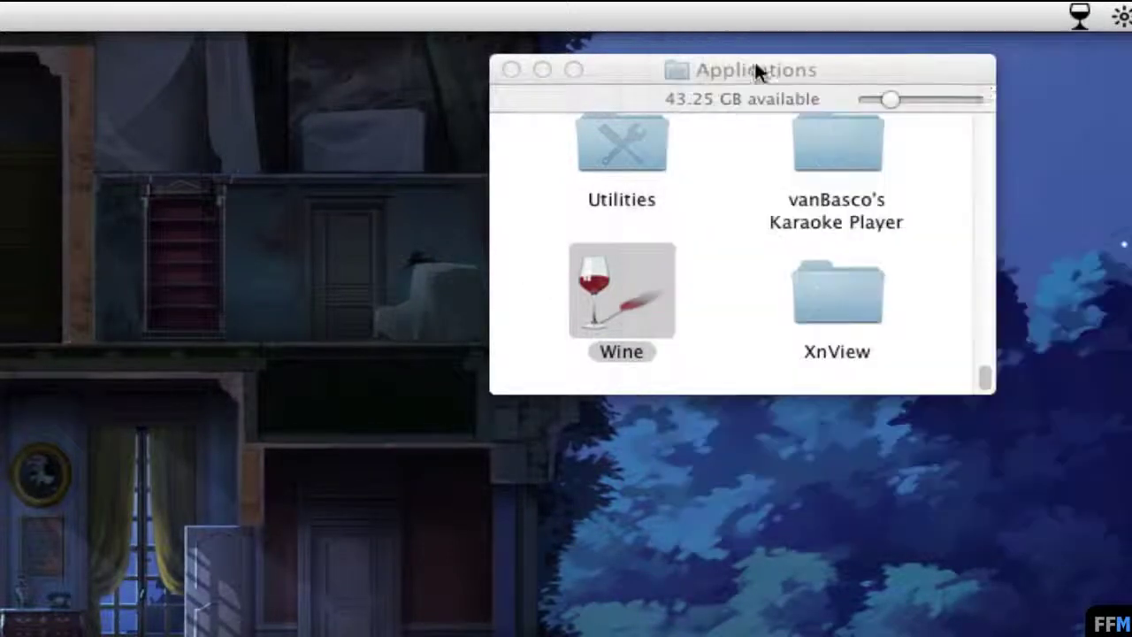
Step: Review Wine's general preferences and close them
{"action": "left_click", "coordinate": [1081, 16]}
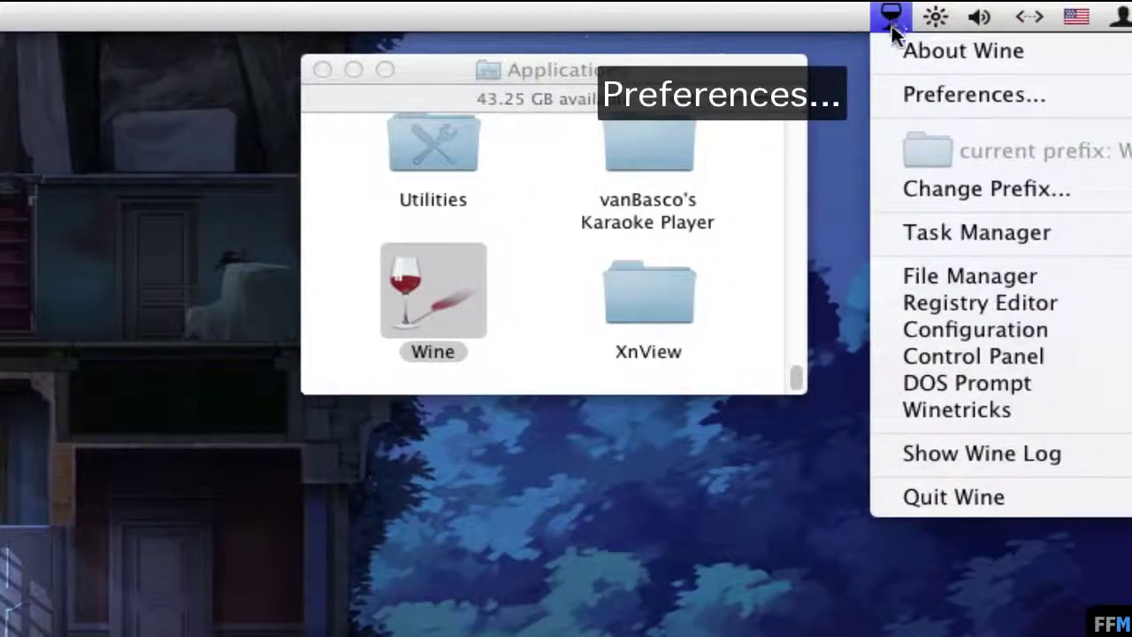
{"action": "left_click", "coordinate": [891, 91]}
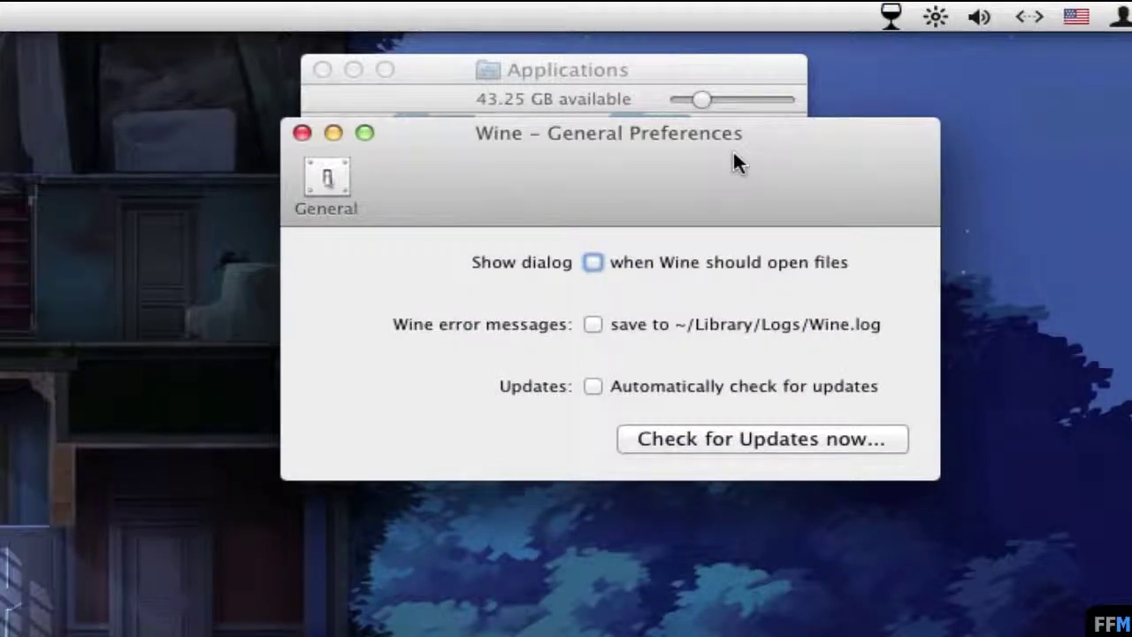
{"action": "left_click", "coordinate": [302, 133]}
Step: Open the Wine configuration and set the Windows version of the default settings to Windows XP
{"action": "left_click", "coordinate": [892, 16]}
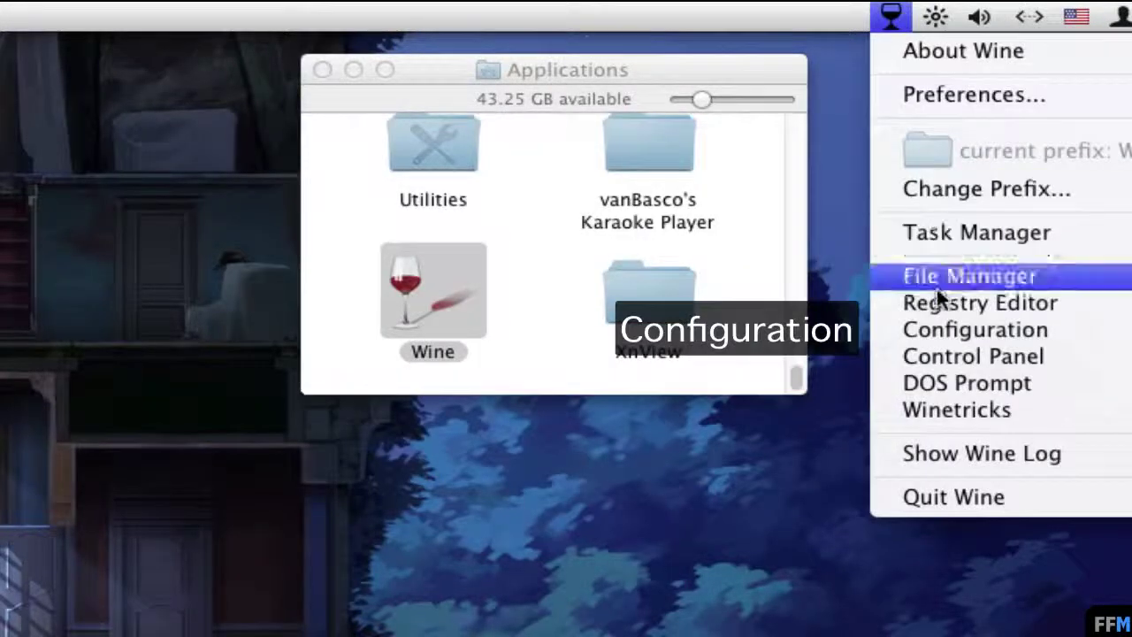
{"action": "left_click", "coordinate": [898, 331]}
{"action": "left_click_drag", "start_coordinate": [1015, 49], "coordinate": [1030, 49]}
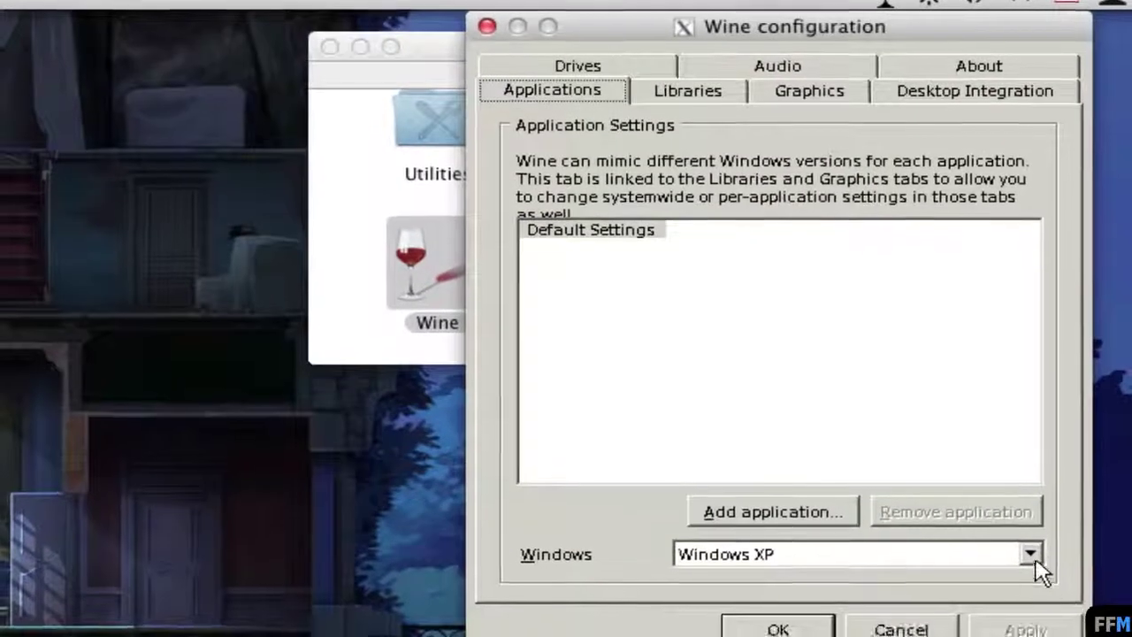
{"action": "left_click", "coordinate": [1040, 589]}
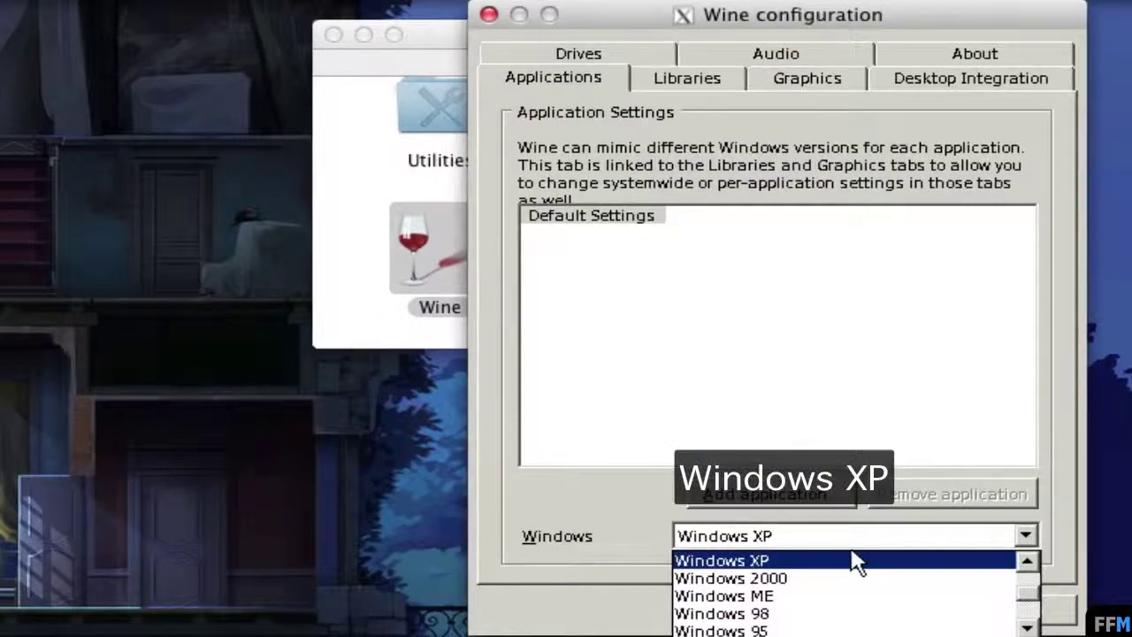
{"action": "left_click", "coordinate": [823, 560]}
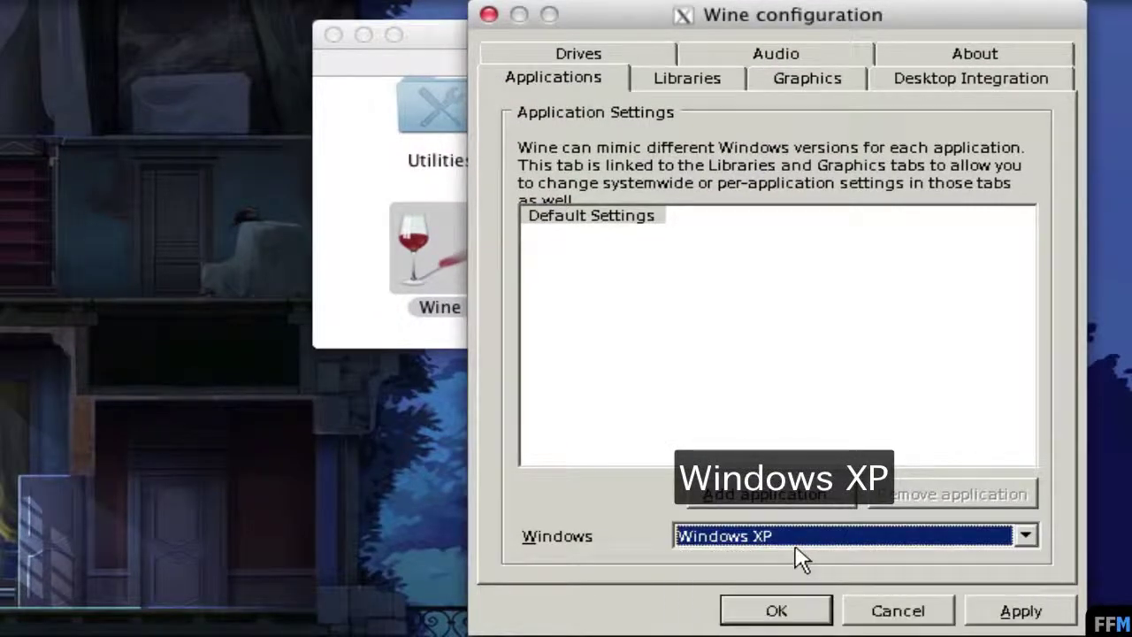
Step: Apply the Windows XP setting and close the Wine configuration
{"action": "left_click", "coordinate": [1012, 616]}
{"action": "left_click", "coordinate": [796, 614]}
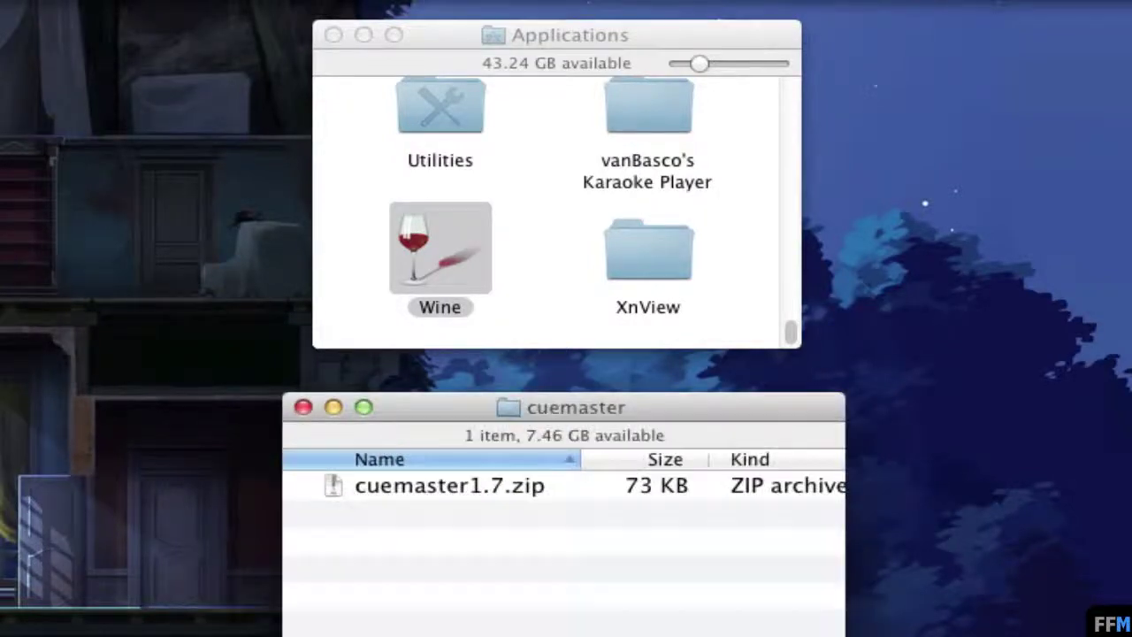
Step: Extract the cuemaster1.7.zip archive in the cuemaster folder
{"action": "left_click", "coordinate": [574, 488]}
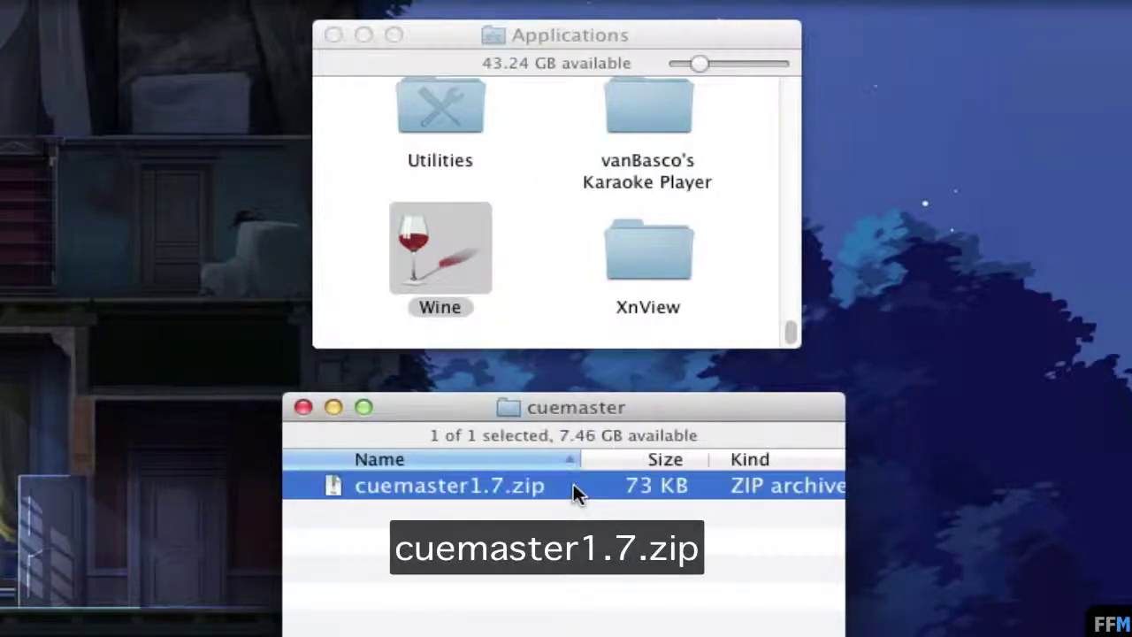
{"action": "right_click", "coordinate": [573, 486]}
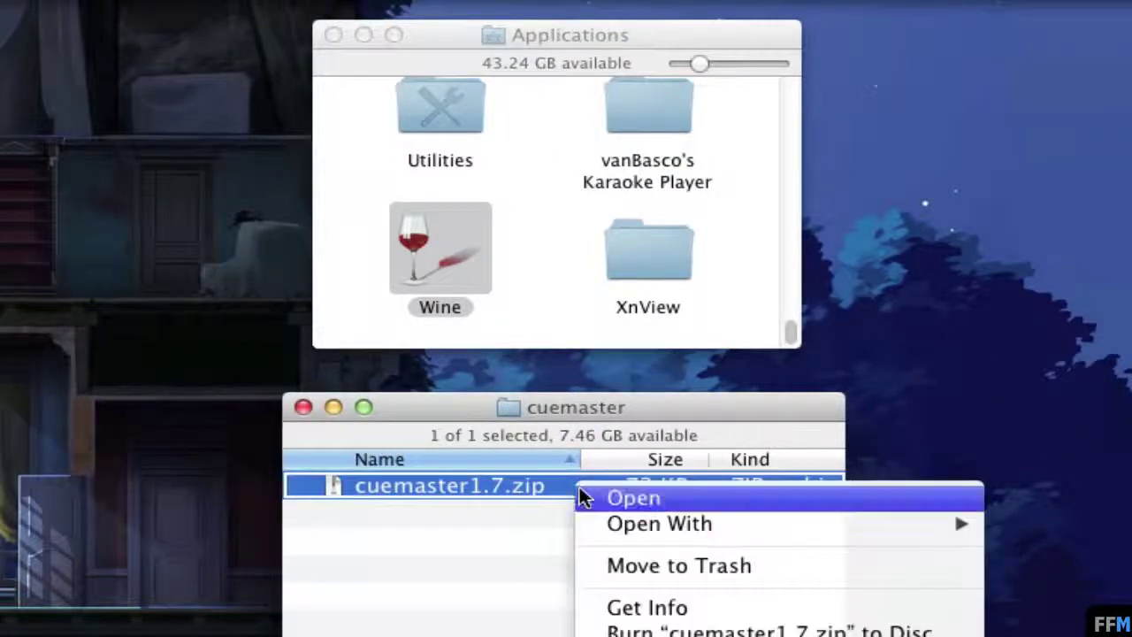
{"action": "left_click", "coordinate": [581, 493]}
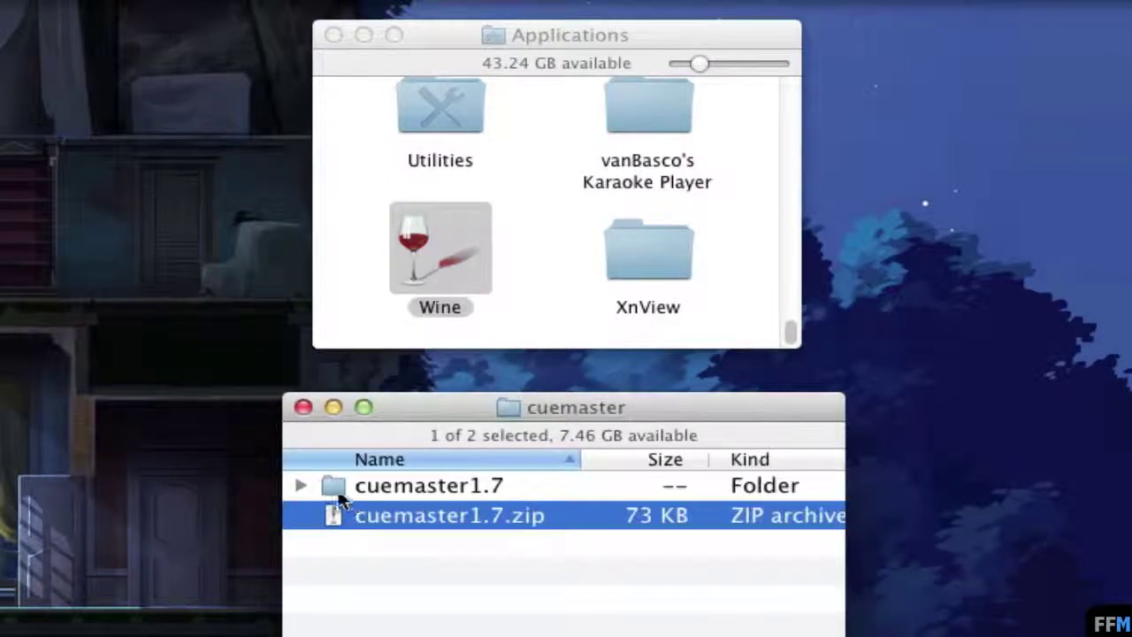
Step: Expand the extracted cuemaster1.7 folder and run CueMaster.exe with Wine
{"action": "left_click", "coordinate": [301, 486]}
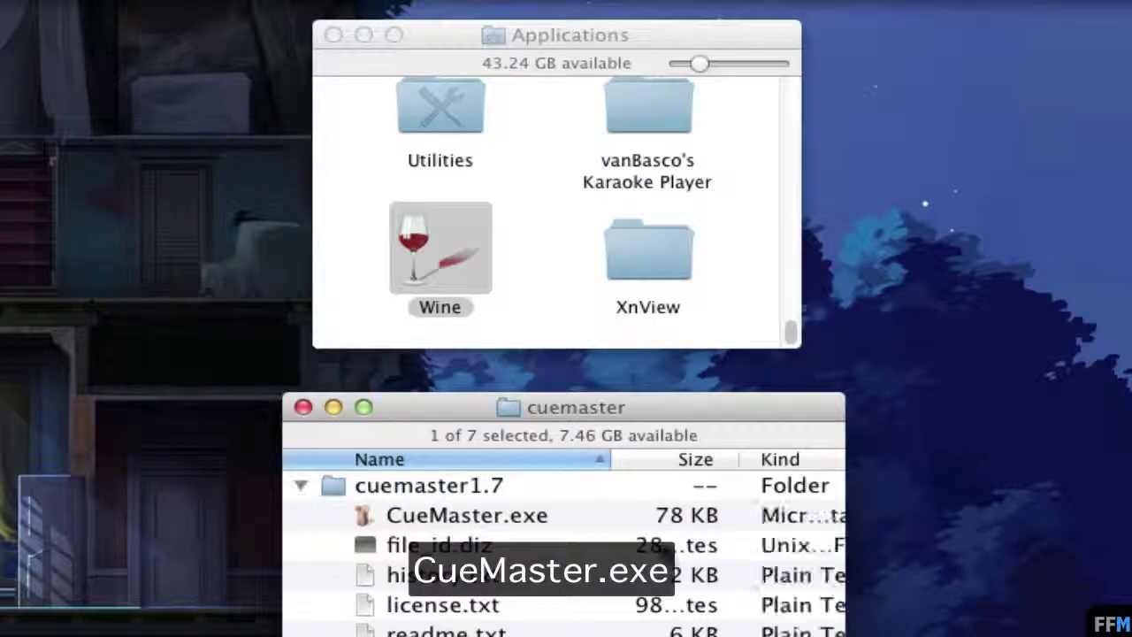
{"action": "left_click", "coordinate": [509, 511]}
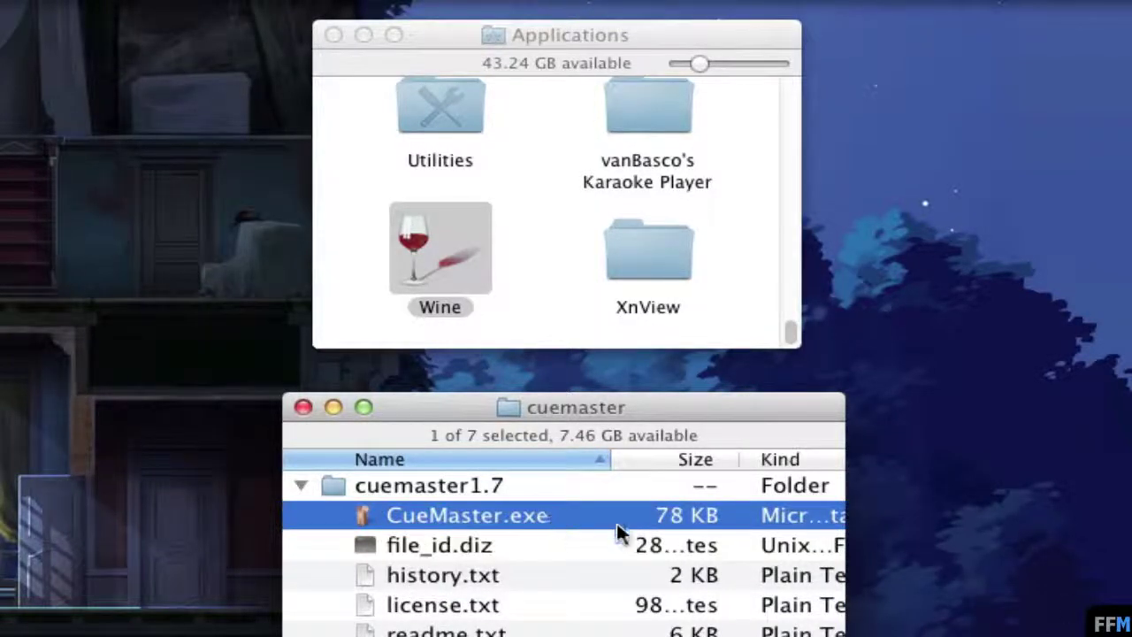
{"action": "left_click_drag", "start_coordinate": [620, 523], "coordinate": [465, 231]}
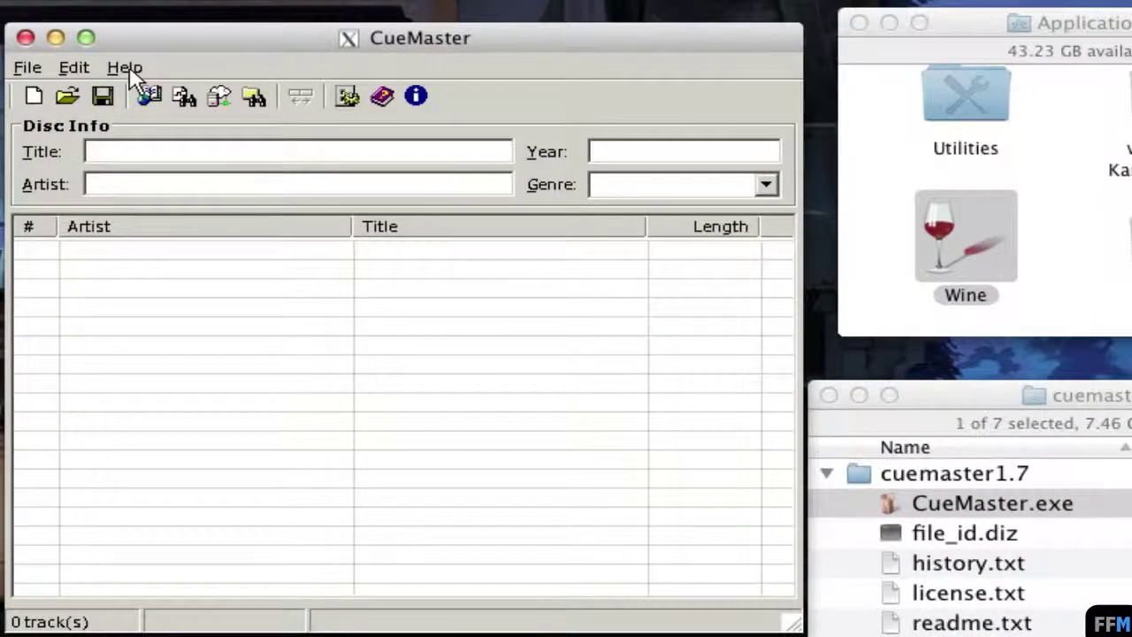
Step: Check CueMaster's version in its About information and close it
{"action": "left_click", "coordinate": [131, 71]}
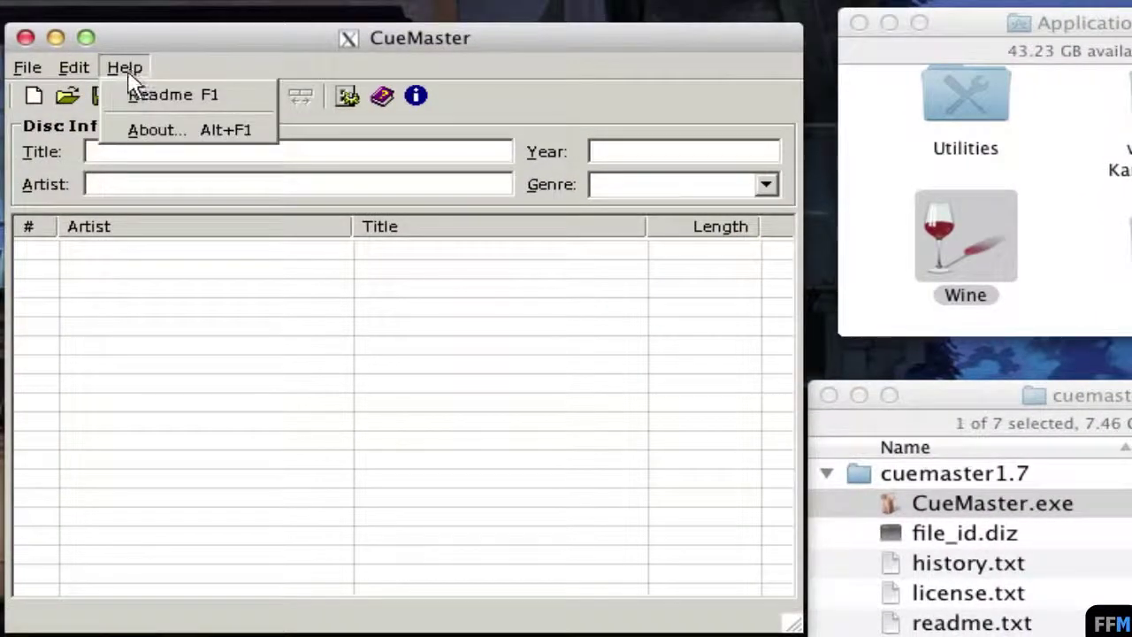
{"action": "left_click", "coordinate": [121, 133]}
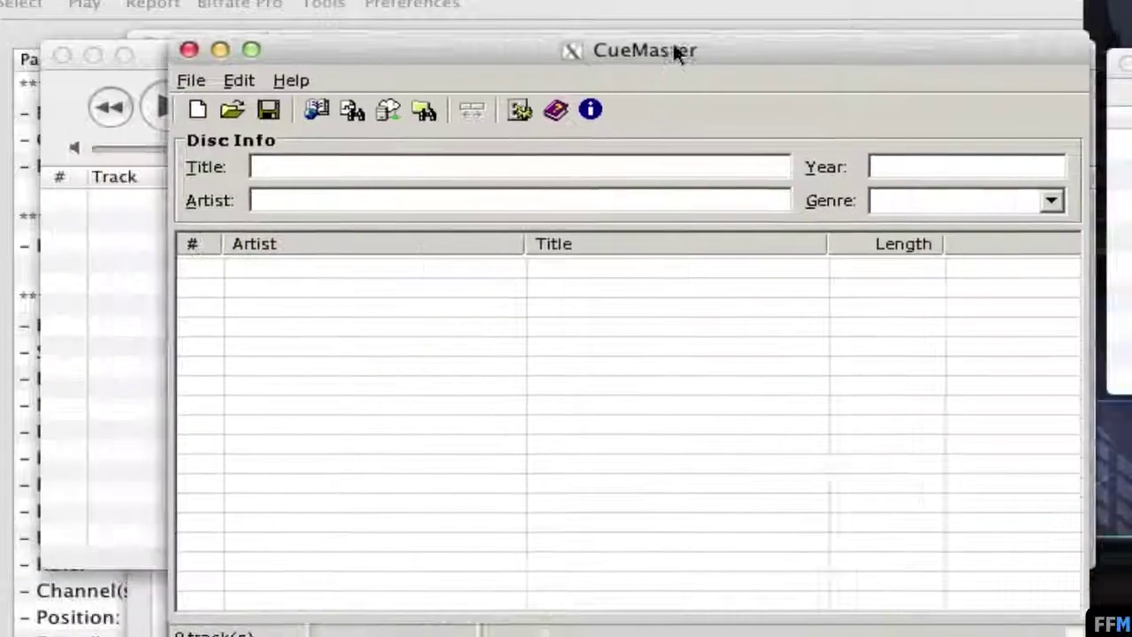
{"action": "left_click_drag", "start_coordinate": [674, 51], "coordinate": [683, 13]}
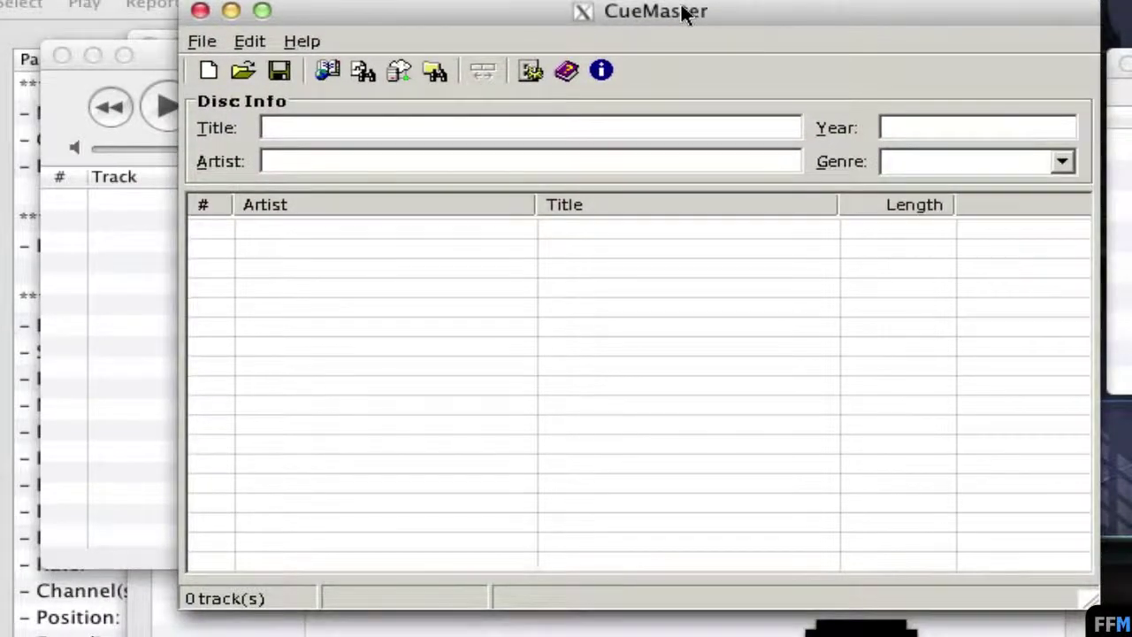
{"action": "left_click", "coordinate": [301, 41]}
{"action": "left_click", "coordinate": [323, 106]}
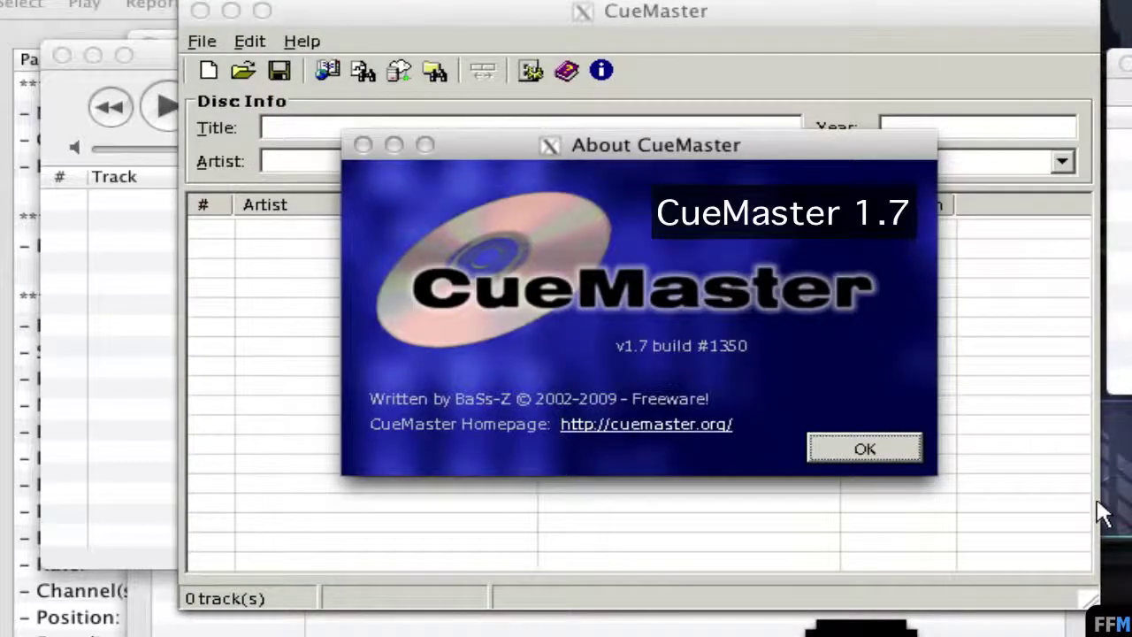
{"action": "left_click", "coordinate": [863, 449]}
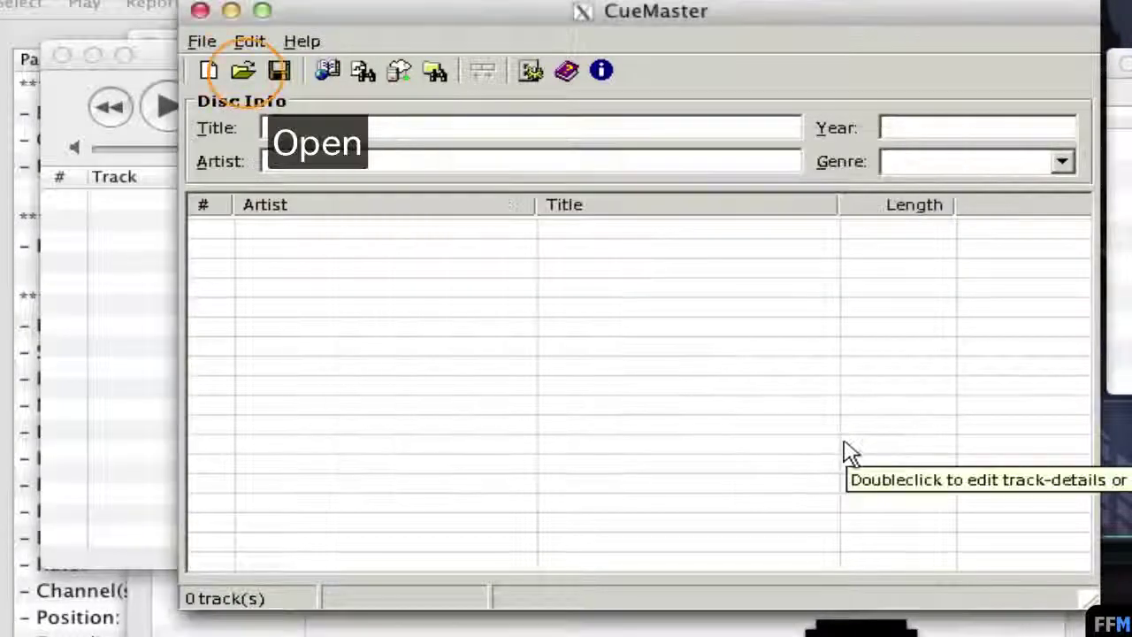
Step: Open mmix.cue from the m4a folder in CueMaster
{"action": "left_click", "coordinate": [247, 73]}
{"action": "left_click", "coordinate": [266, 116]}
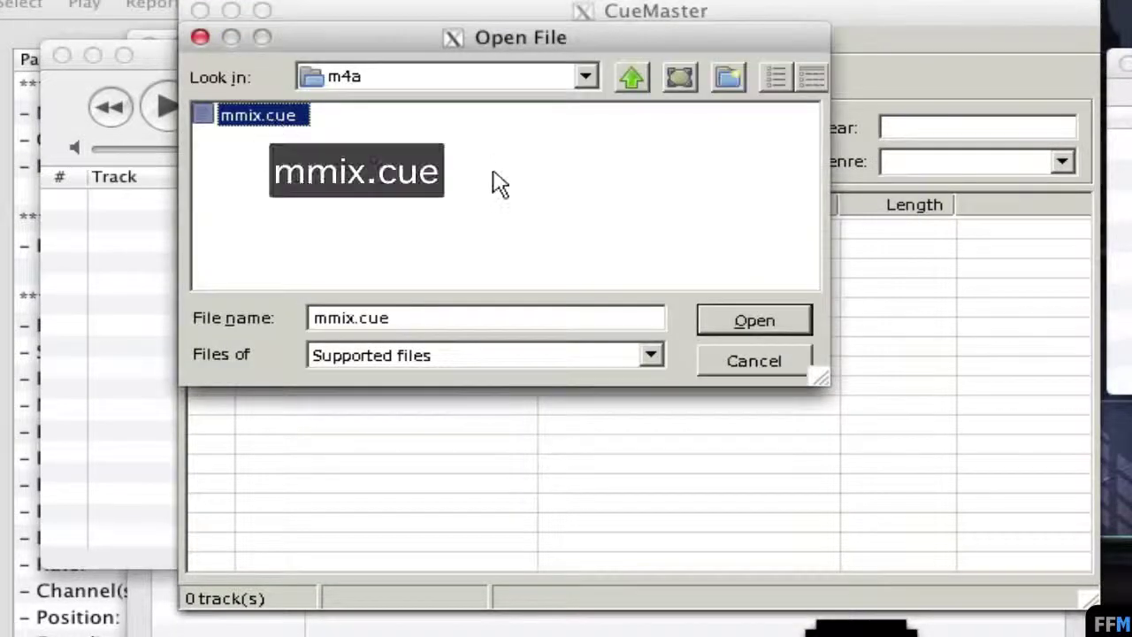
{"action": "left_click", "coordinate": [799, 333]}
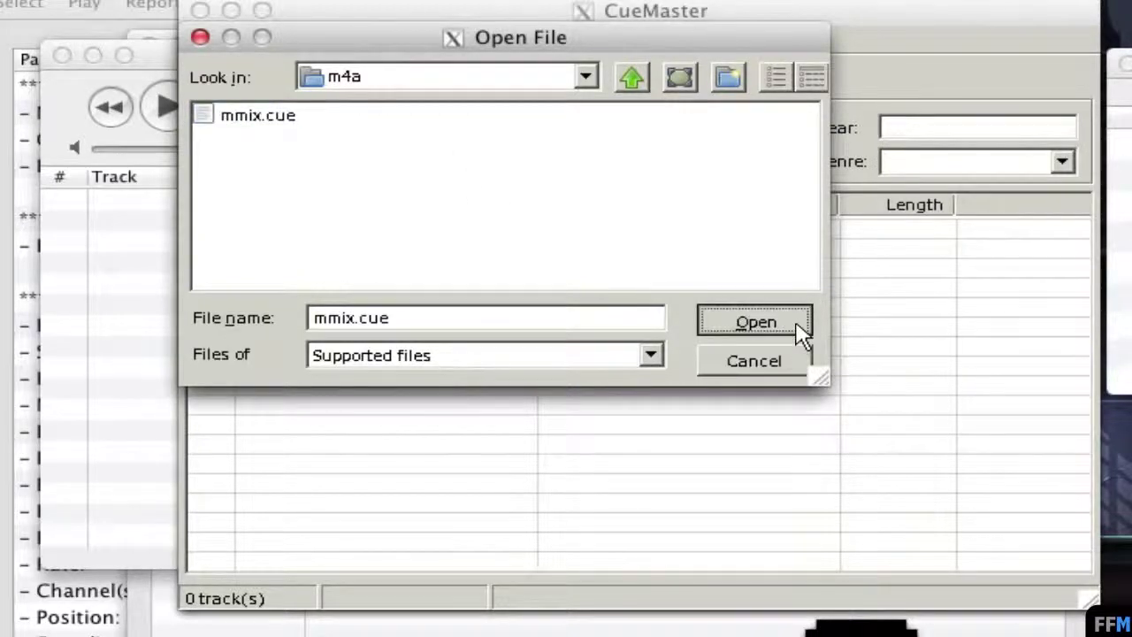
{"action": "left_click", "coordinate": [800, 334]}
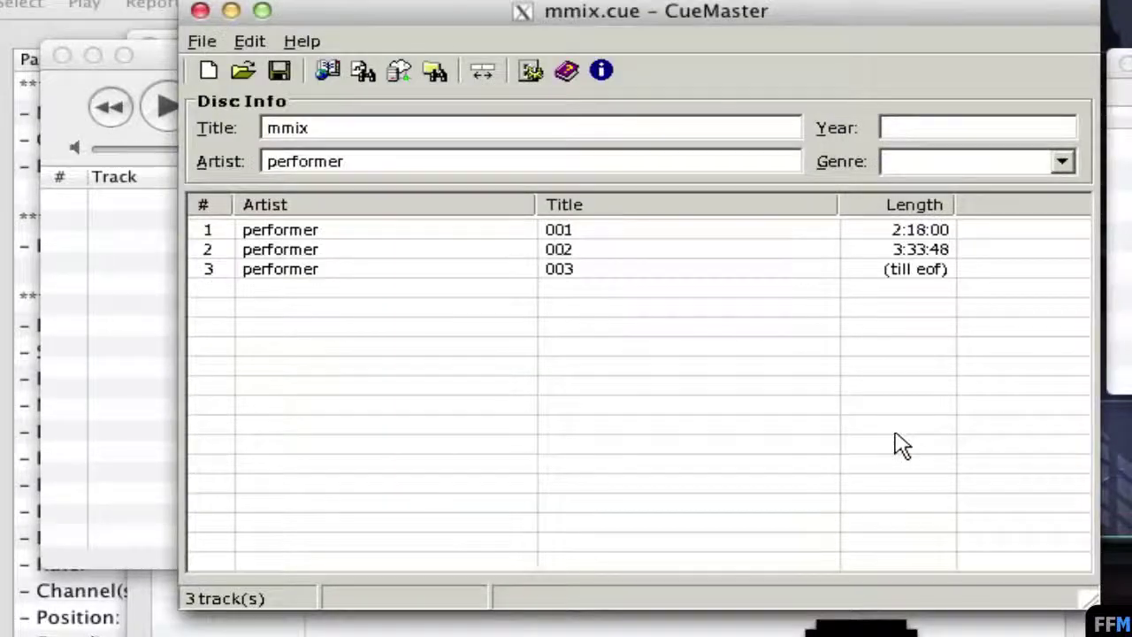
Step: Save a copy of the cue sheet as mmix.cue on the Desktop
{"action": "left_click", "coordinate": [209, 44]}
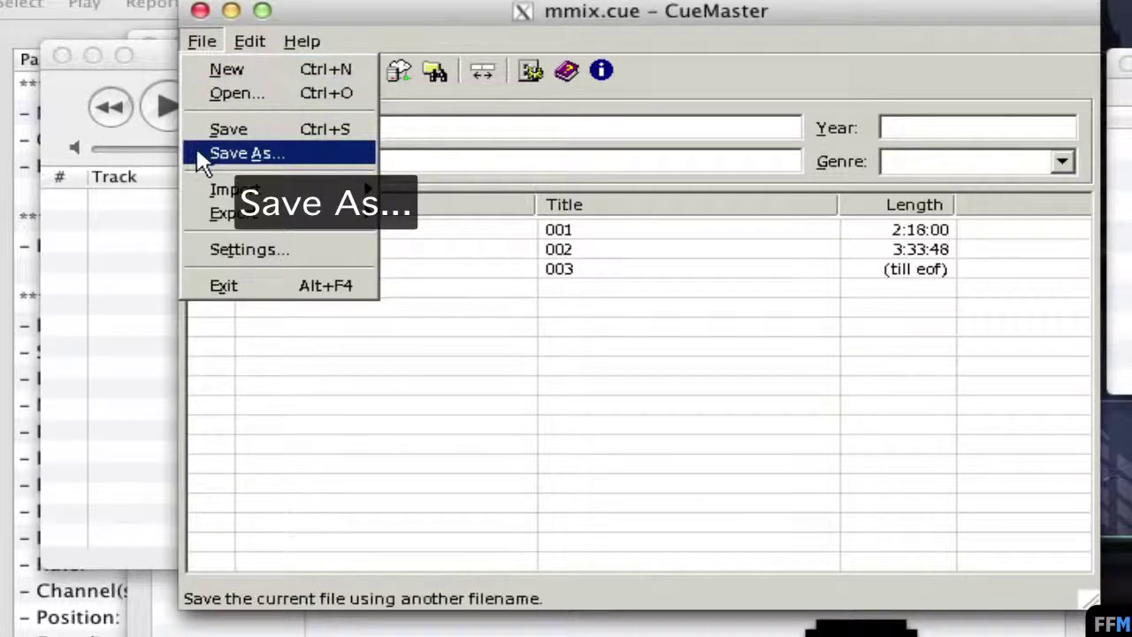
{"action": "left_click", "coordinate": [202, 159]}
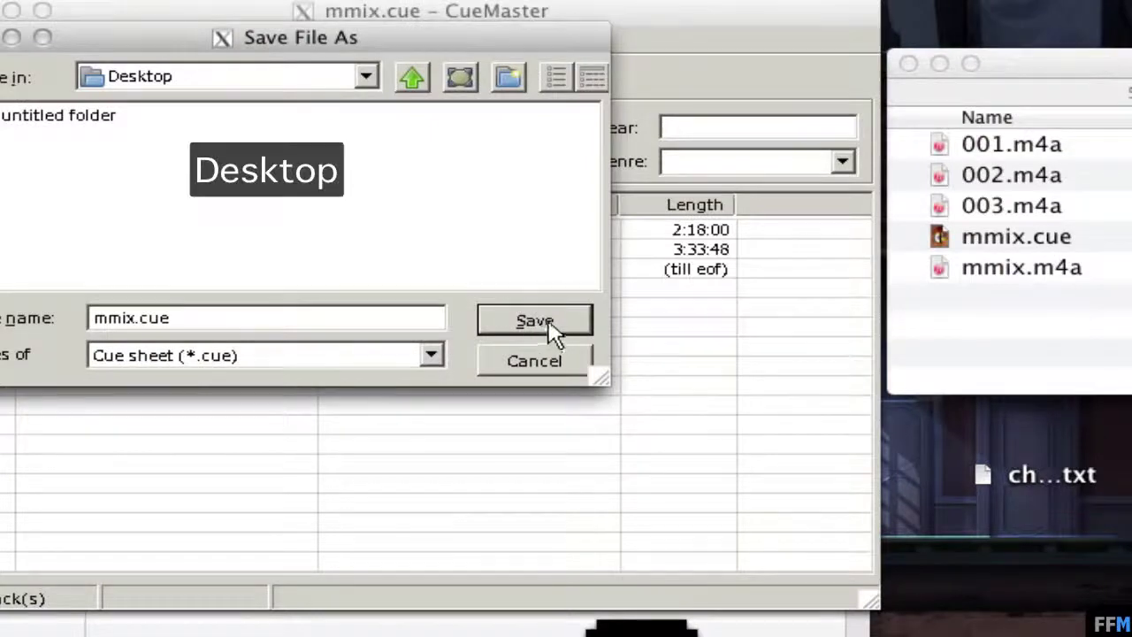
{"action": "left_click", "coordinate": [555, 326]}
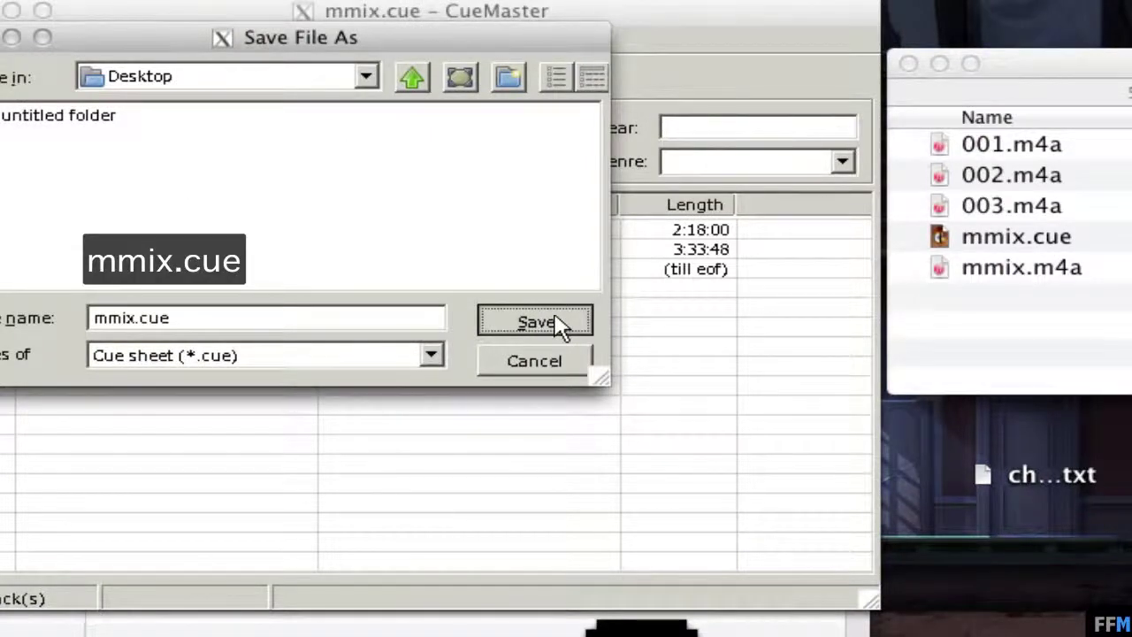
{"action": "left_click", "coordinate": [555, 324]}
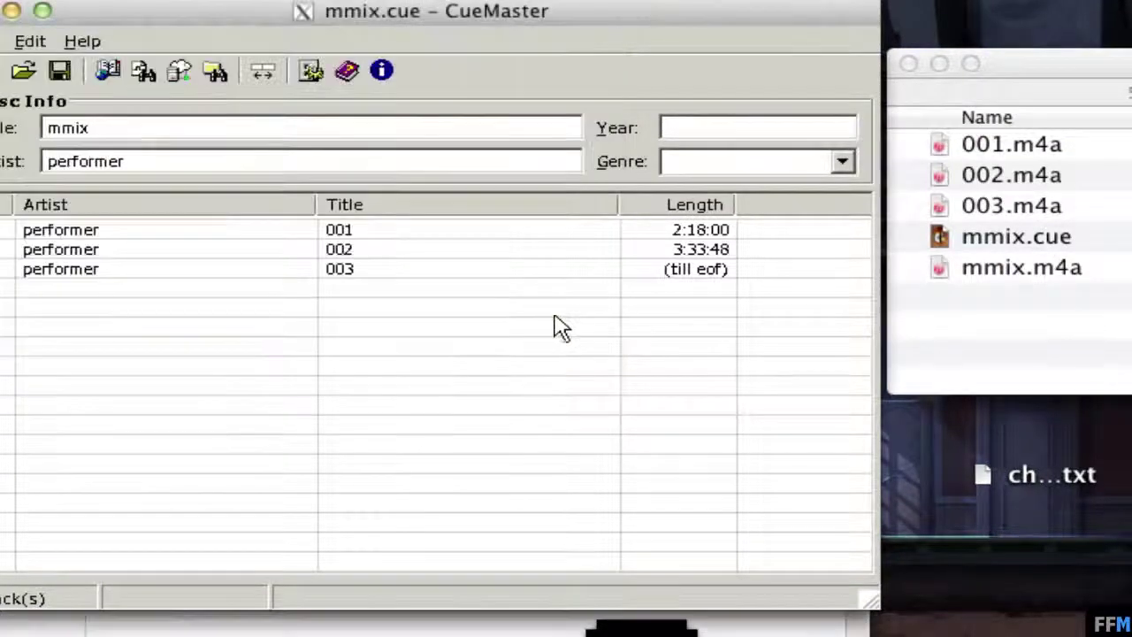
Step: Open the Desktop copy of mmix.cue in the text editor
{"action": "left_click", "coordinate": [1061, 513]}
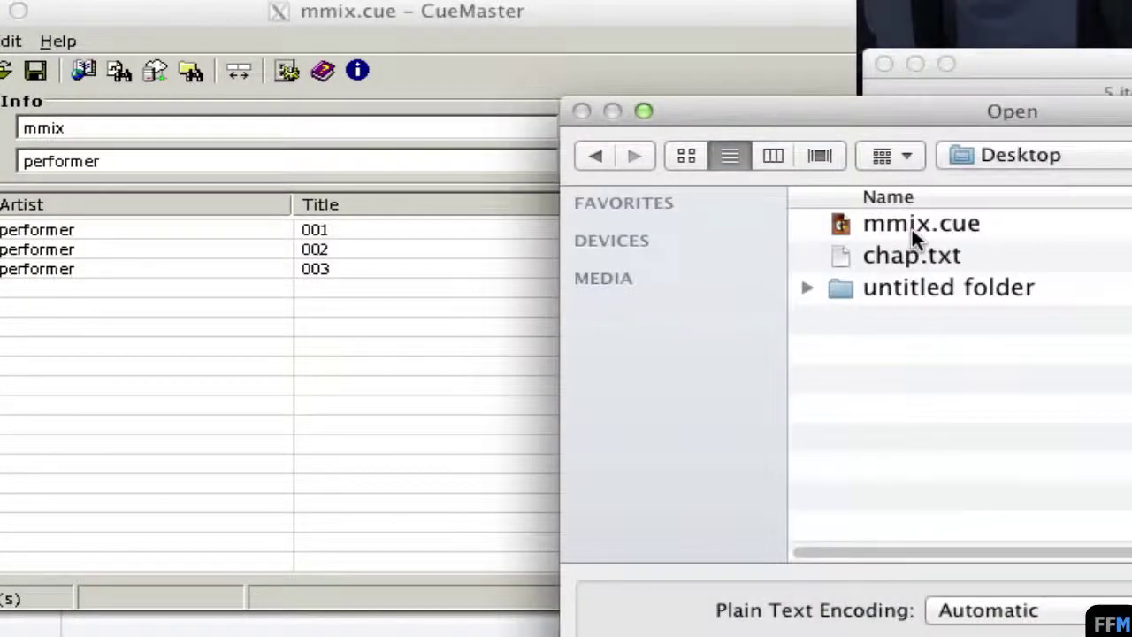
{"action": "left_click", "coordinate": [912, 230]}
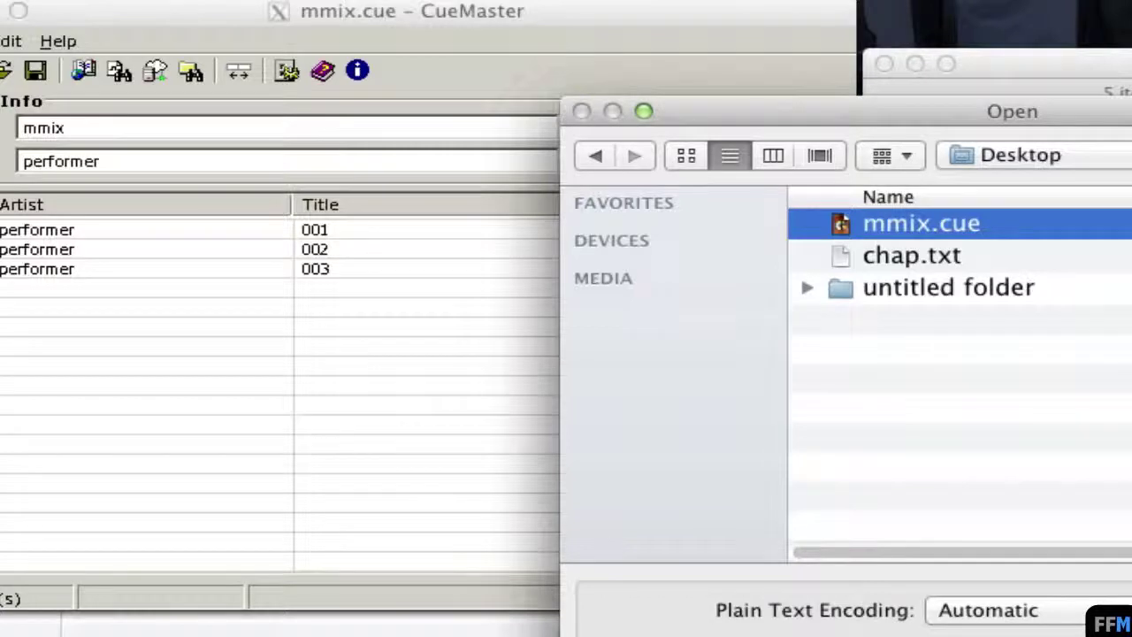
{"action": "key", "text": "Return"}
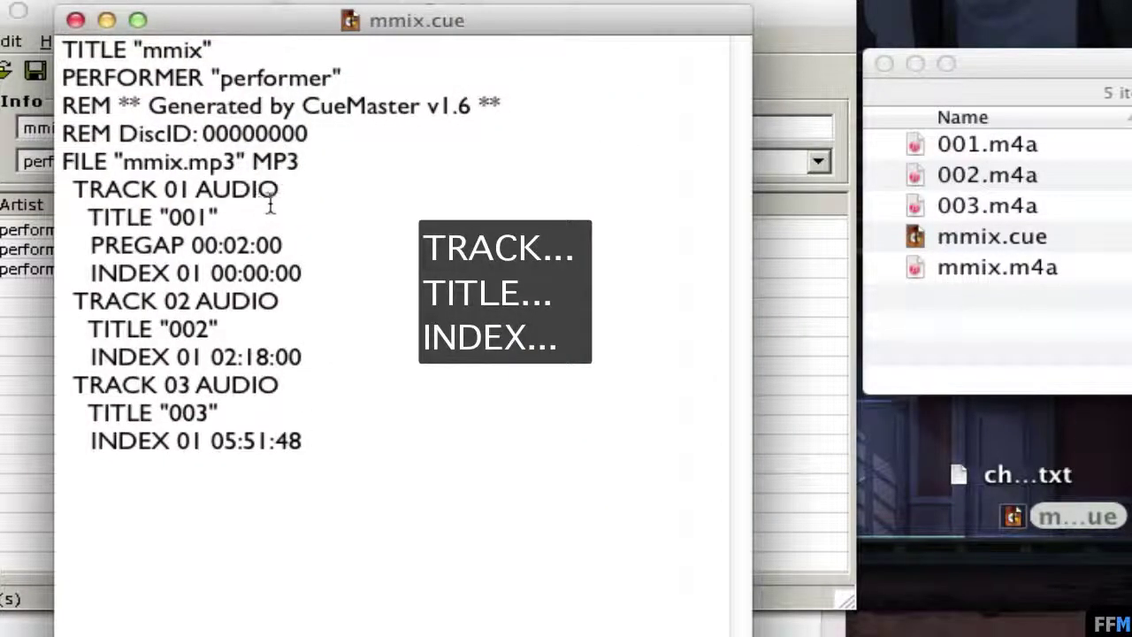
Step: Change the cue sheet's FILE line to "mmix.m4a" M4A, save the file and close it
{"action": "left_click", "coordinate": [236, 162]}
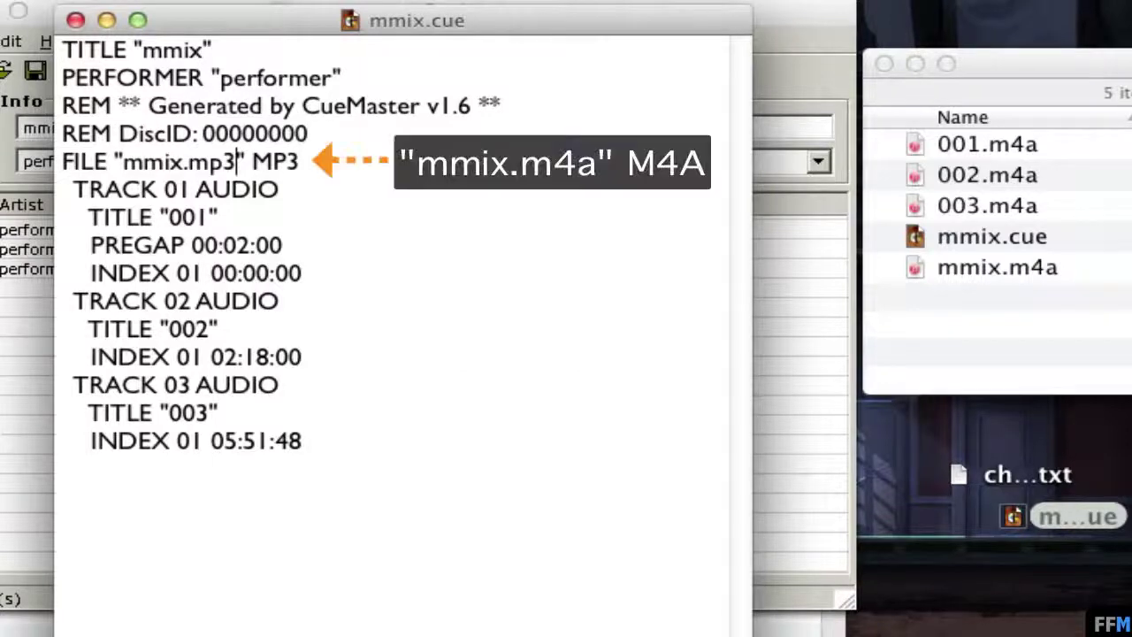
{"action": "key", "text": "BackSpace"}
{"action": "key", "text": "BackSpace"}
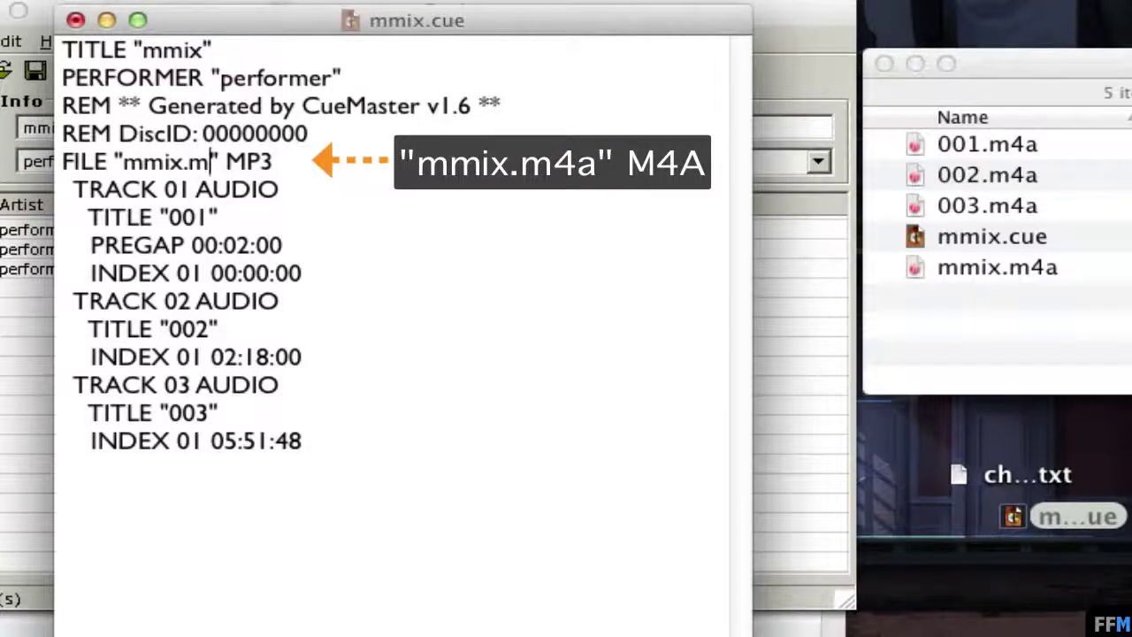
{"action": "type", "text": "4a"}
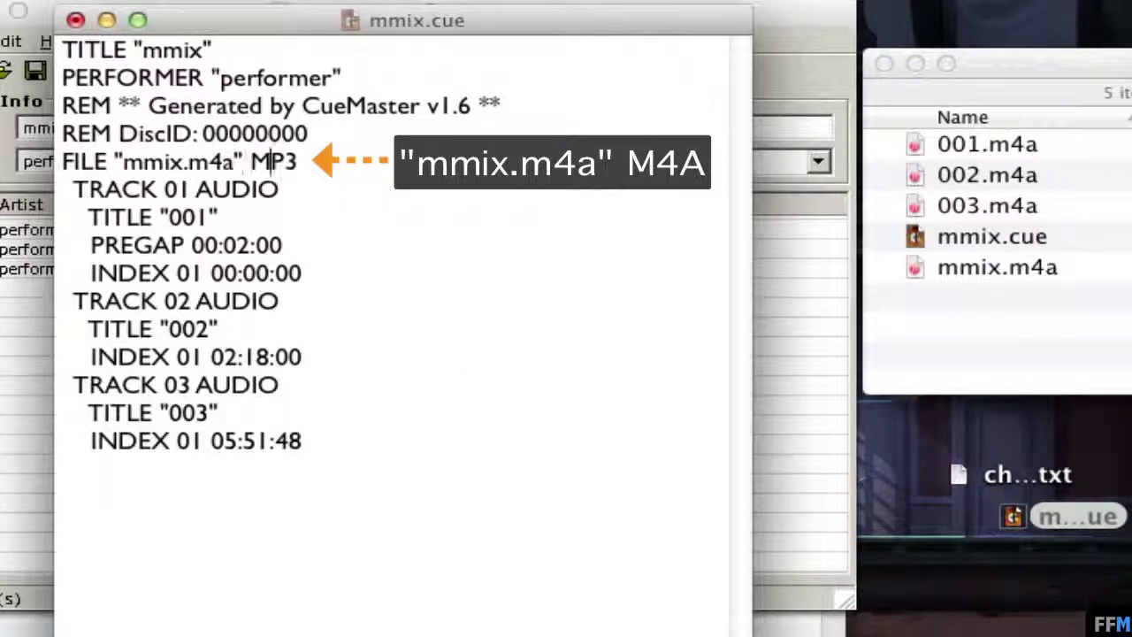
{"action": "key", "text": "BackSpace"}
{"action": "type", "text": "M4A"}
{"action": "key", "text": "super+s"}
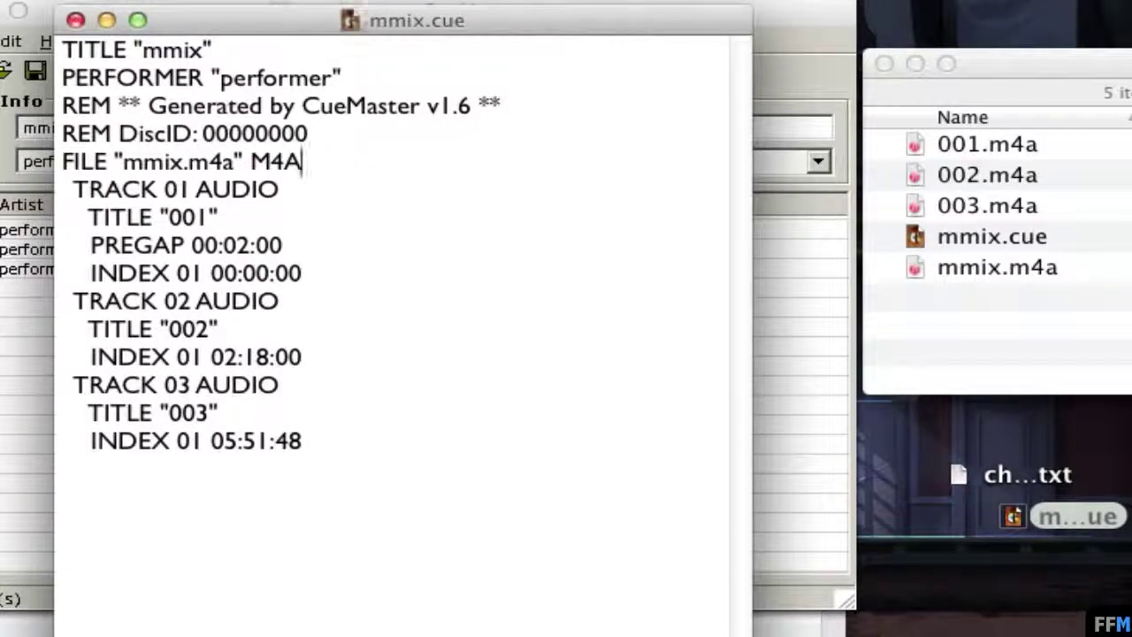
{"action": "left_click", "coordinate": [75, 19]}
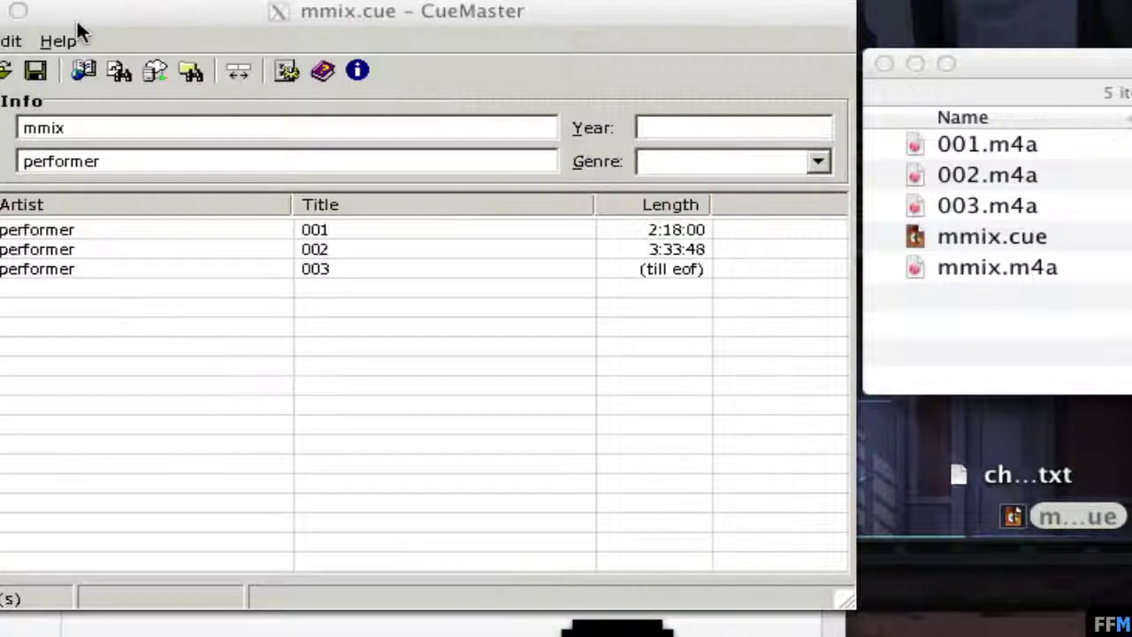
Step: Move mmix.m4a from the m4a folder to the Desktop beside the new cue sheet
{"action": "left_click", "coordinate": [1005, 266]}
{"action": "left_click_drag", "start_coordinate": [1009, 269], "coordinate": [1131, 339]}
{"action": "left_click_drag", "start_coordinate": [893, 296], "coordinate": [898, 332]}
{"action": "left_click_drag", "start_coordinate": [913, 375], "coordinate": [989, 414]}
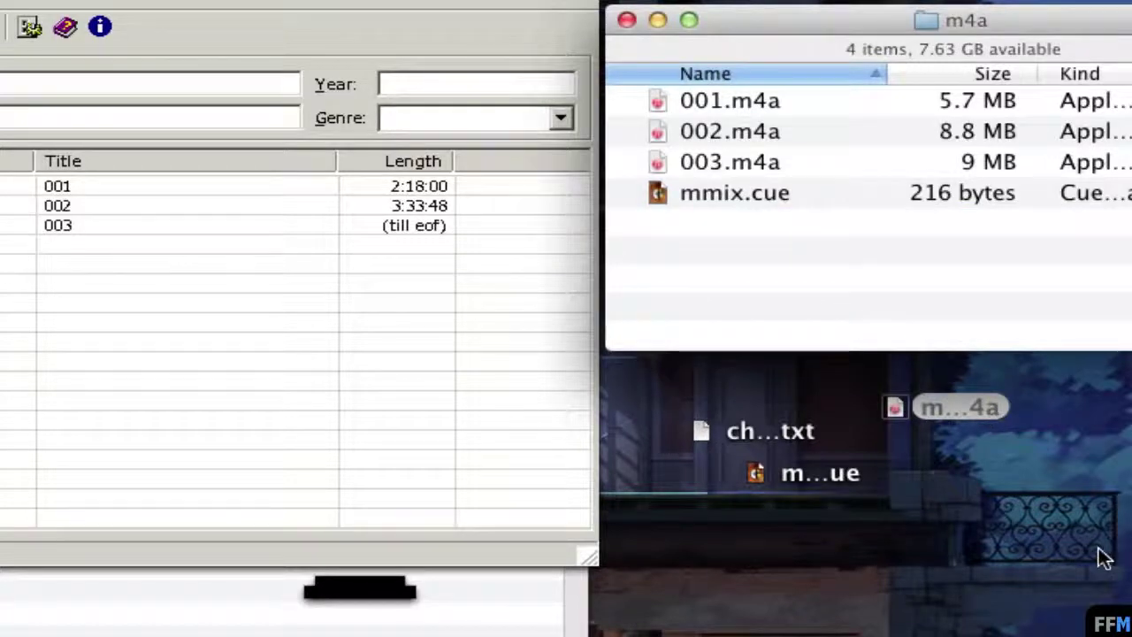
Step: Switch to Cog and add the Desktop's mmix.cue to the empty playlist
{"action": "key", "text": "super+Tab"}
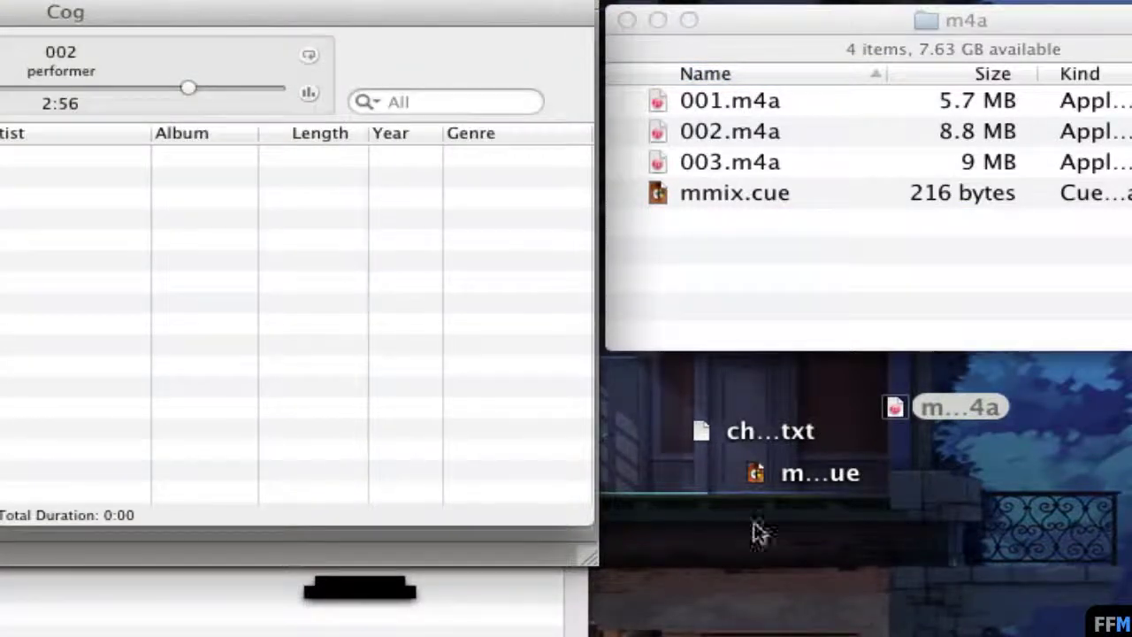
{"action": "left_click_drag", "start_coordinate": [773, 529], "coordinate": [148, 190]}
{"action": "left_click_drag", "start_coordinate": [620, 204], "coordinate": [620, 216]}
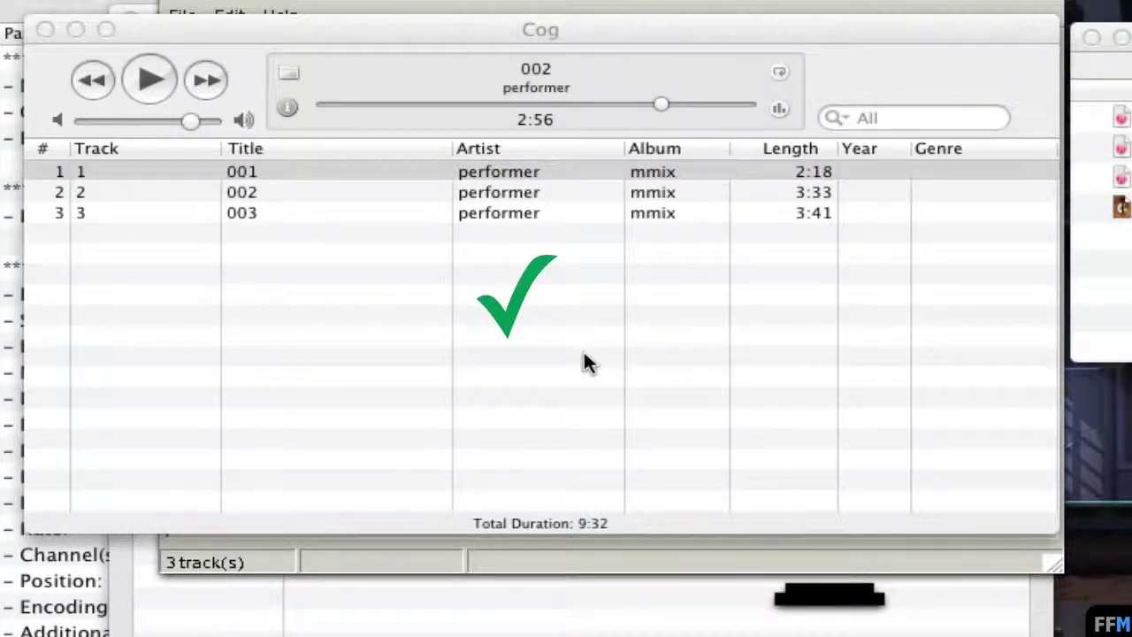
Step: Play track 001 and skip ahead to about 1:08 to test playback
{"action": "double_click", "coordinate": [316, 173]}
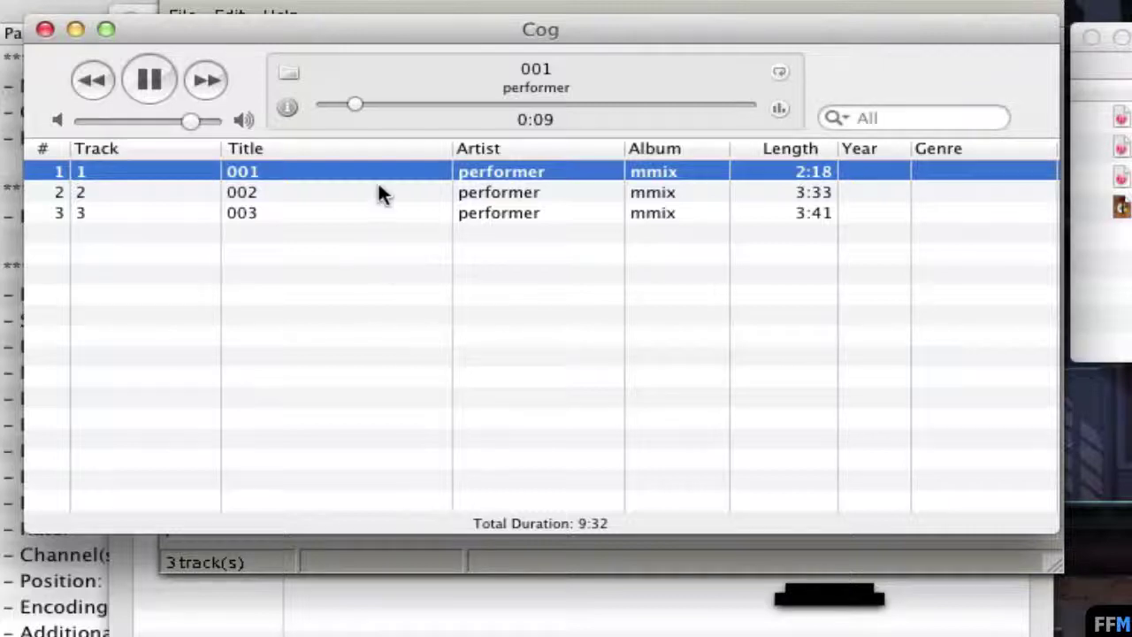
{"action": "left_click_drag", "start_coordinate": [427, 104], "coordinate": [534, 105]}
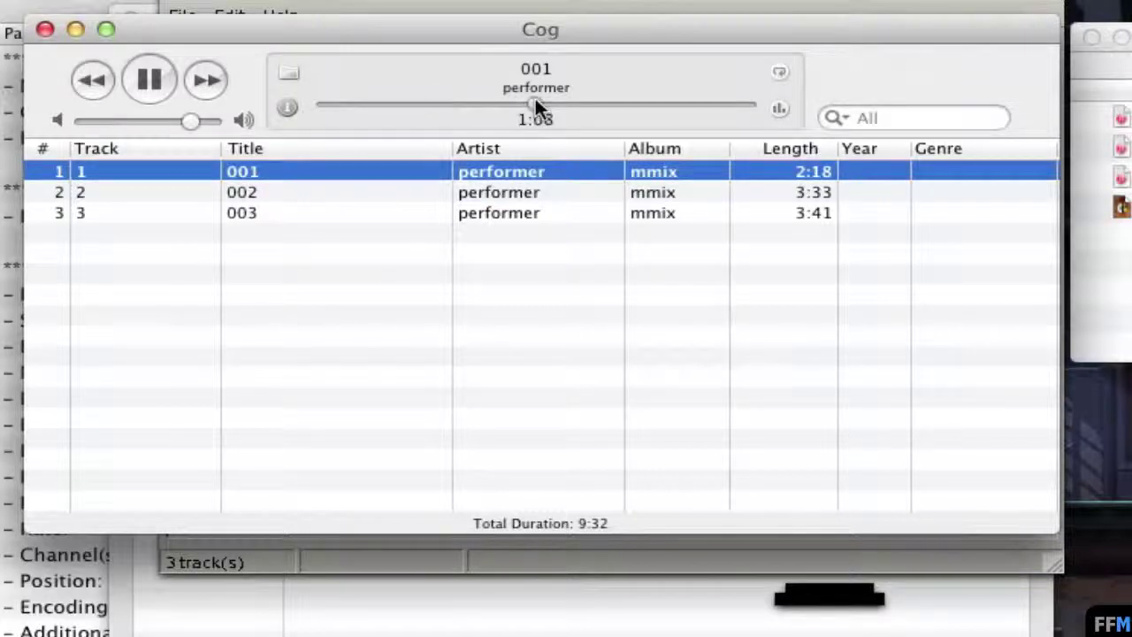